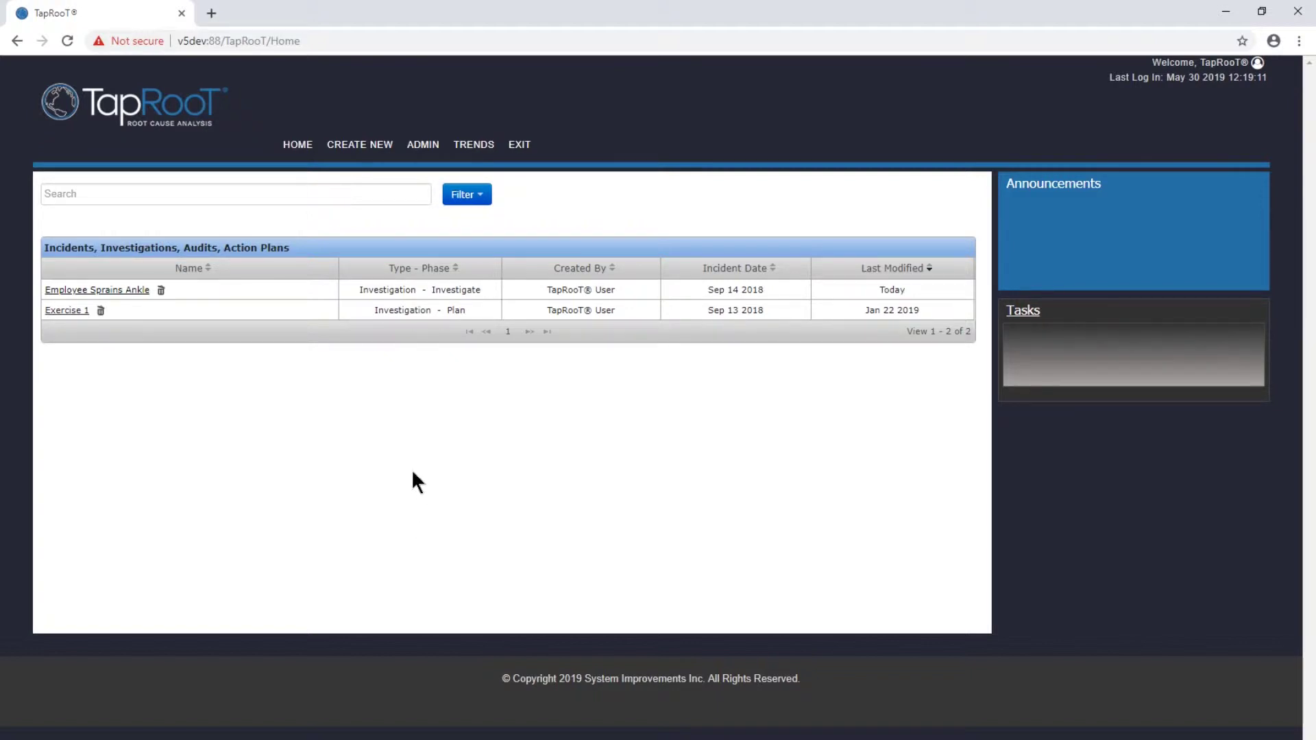
Open the 'Employee Sprains Ankle' investigation from the Home page incident list.
{"action": "left_click", "coordinate": [128, 289]}
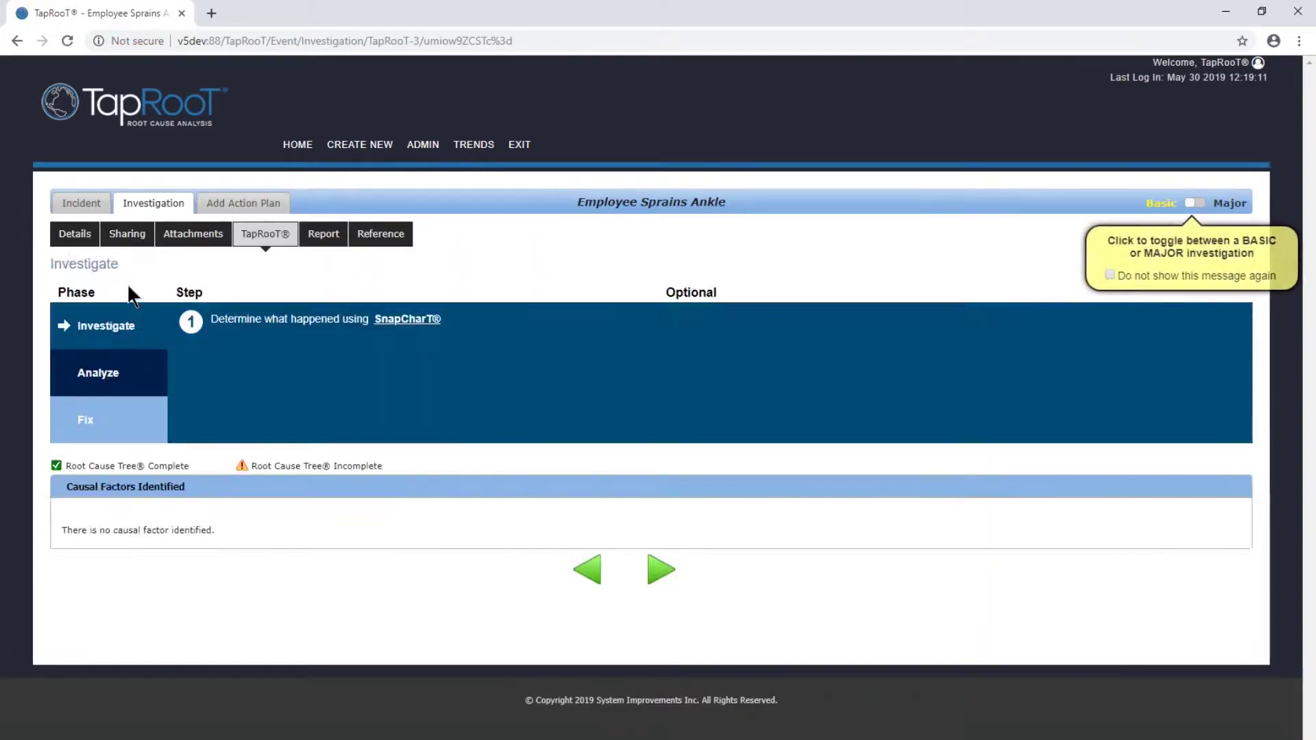
In the SnapCharT, select the 'Lights out' condition and mark it as a causal factor.
{"action": "left_click", "coordinate": [410, 320]}
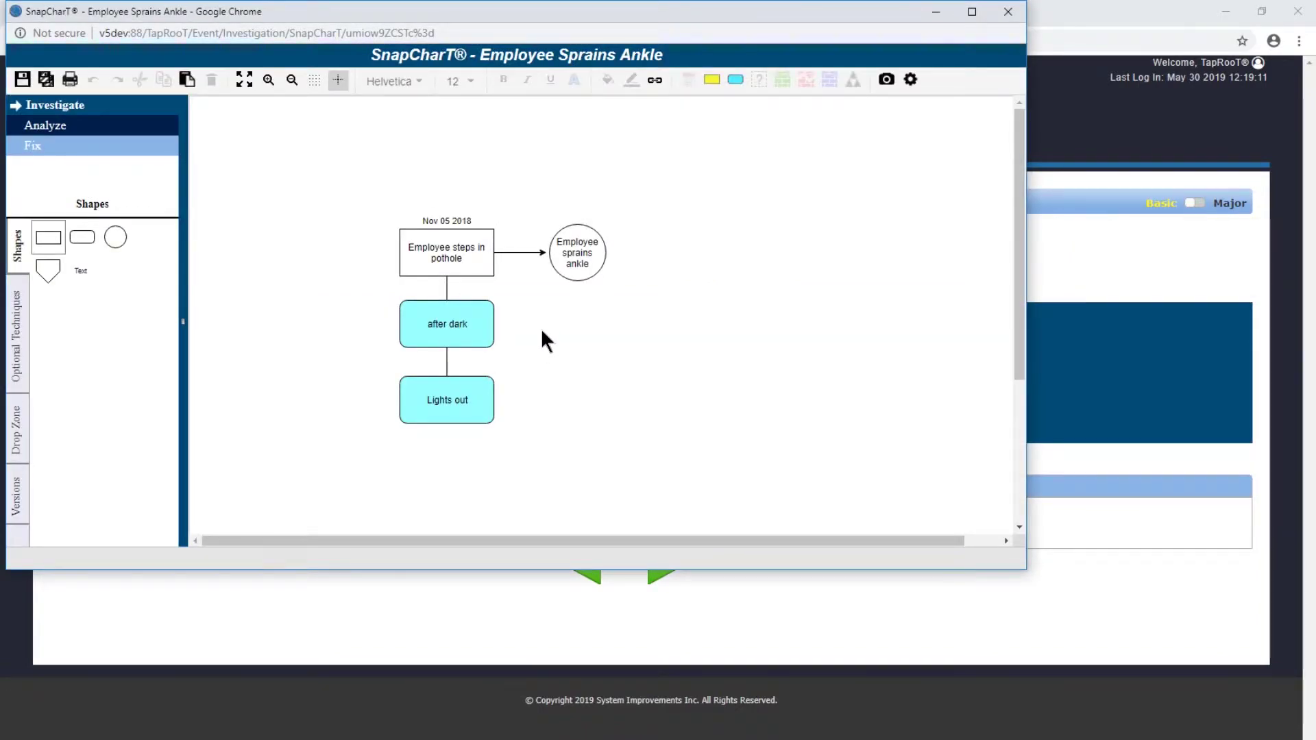
{"action": "left_click", "coordinate": [451, 392]}
{"action": "left_click", "coordinate": [452, 391]}
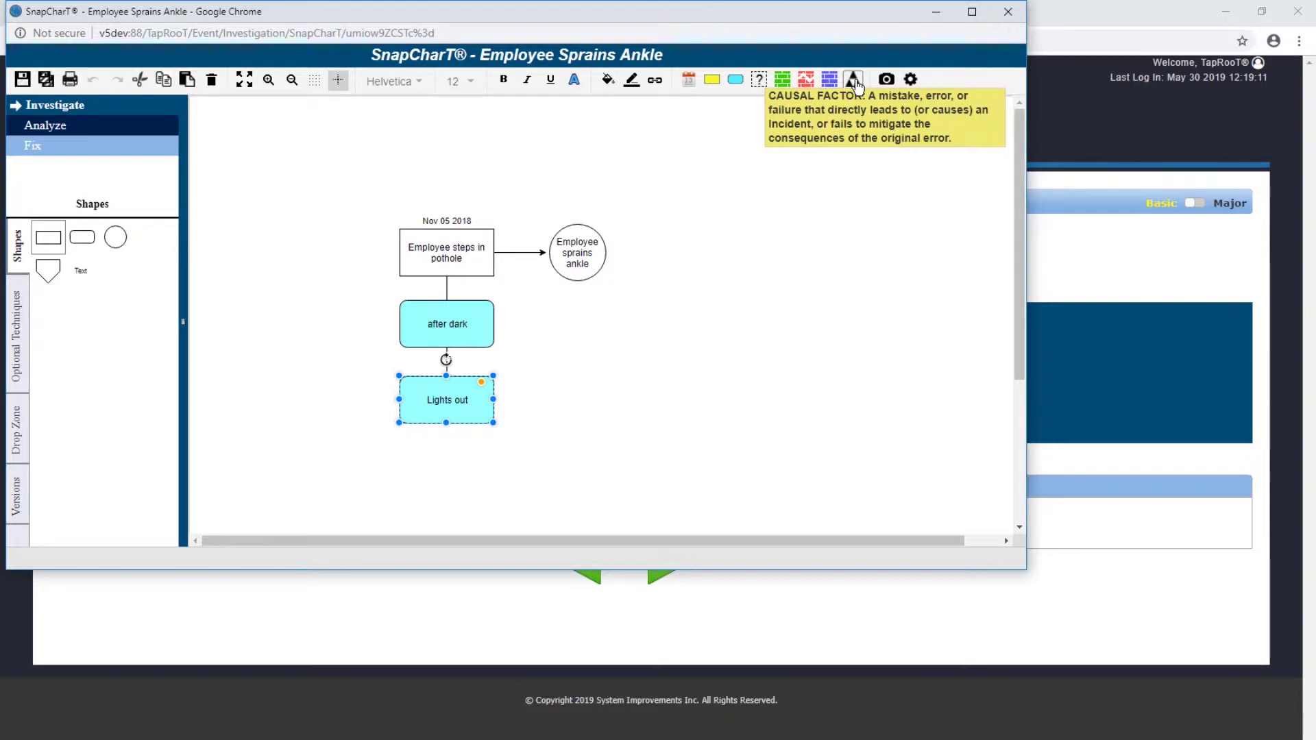
{"action": "left_click", "coordinate": [854, 81]}
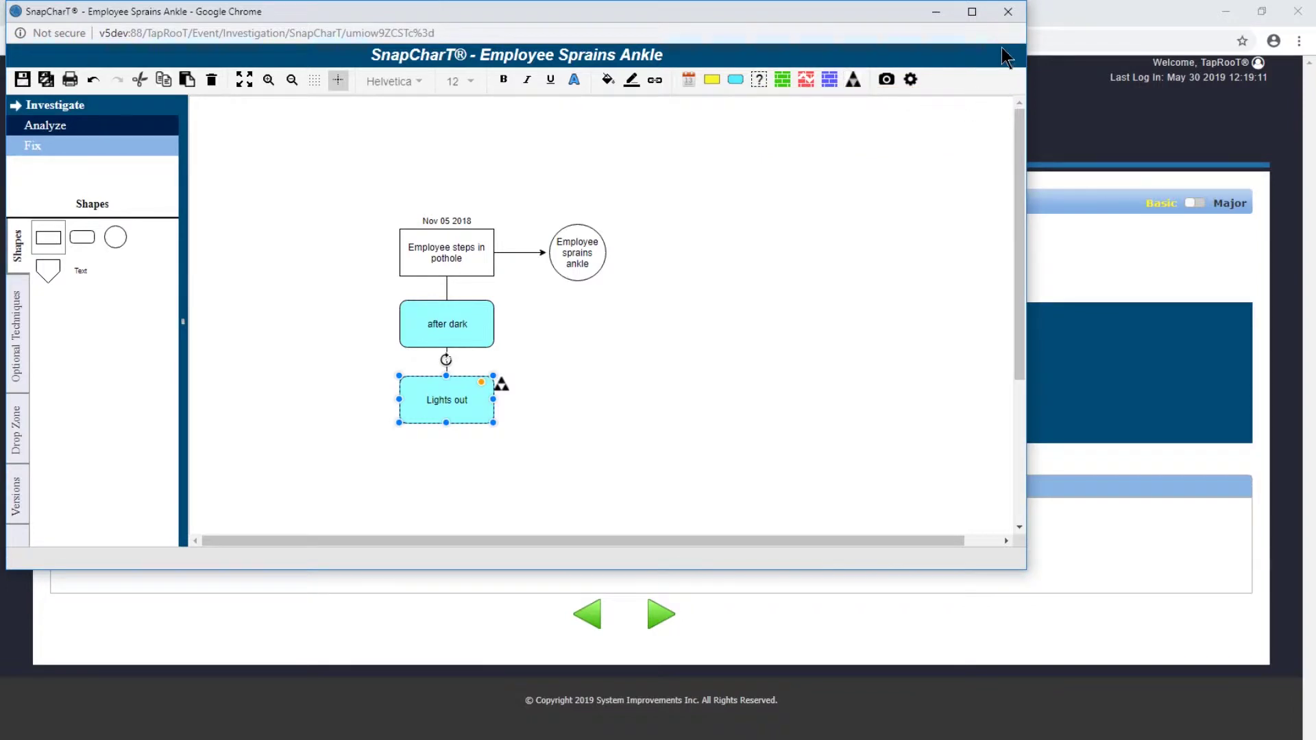
Start the Root Cause Tree for Lights out, viewing it as questions, then as a tree.
{"action": "left_click", "coordinate": [1007, 12]}
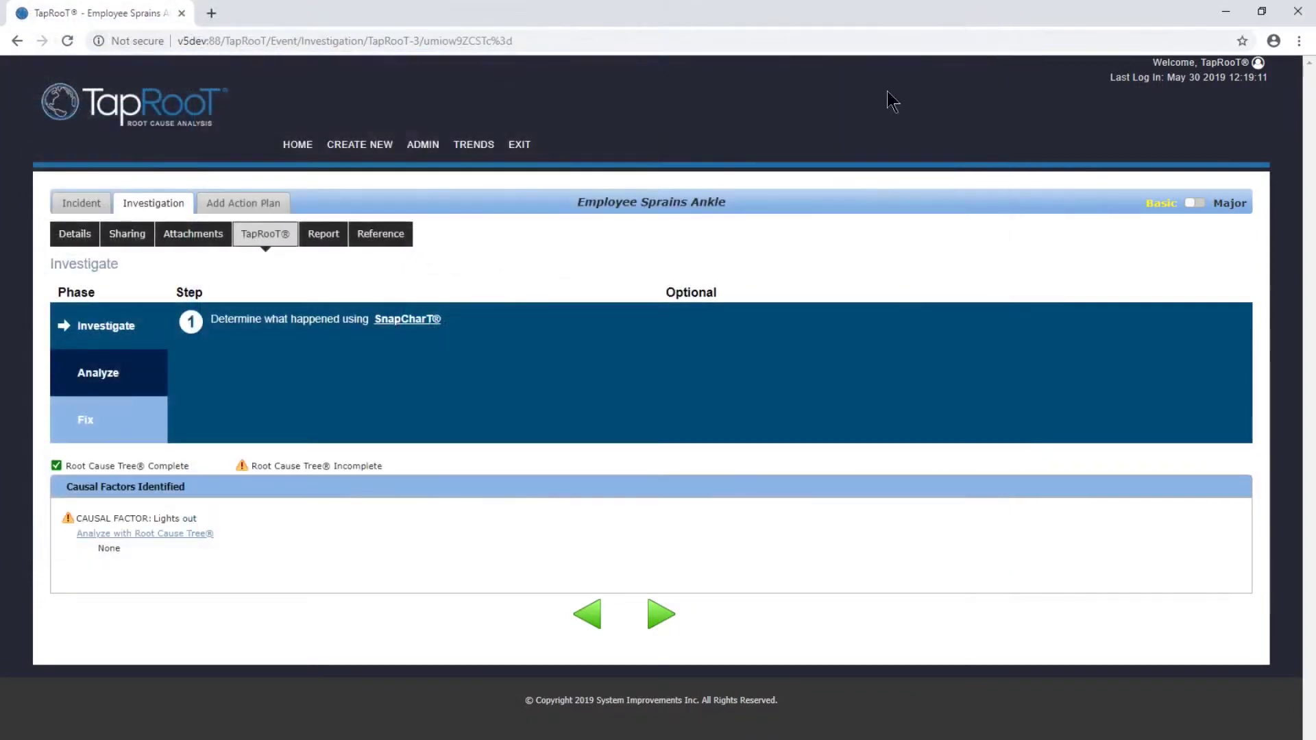
{"action": "left_click", "coordinate": [153, 537]}
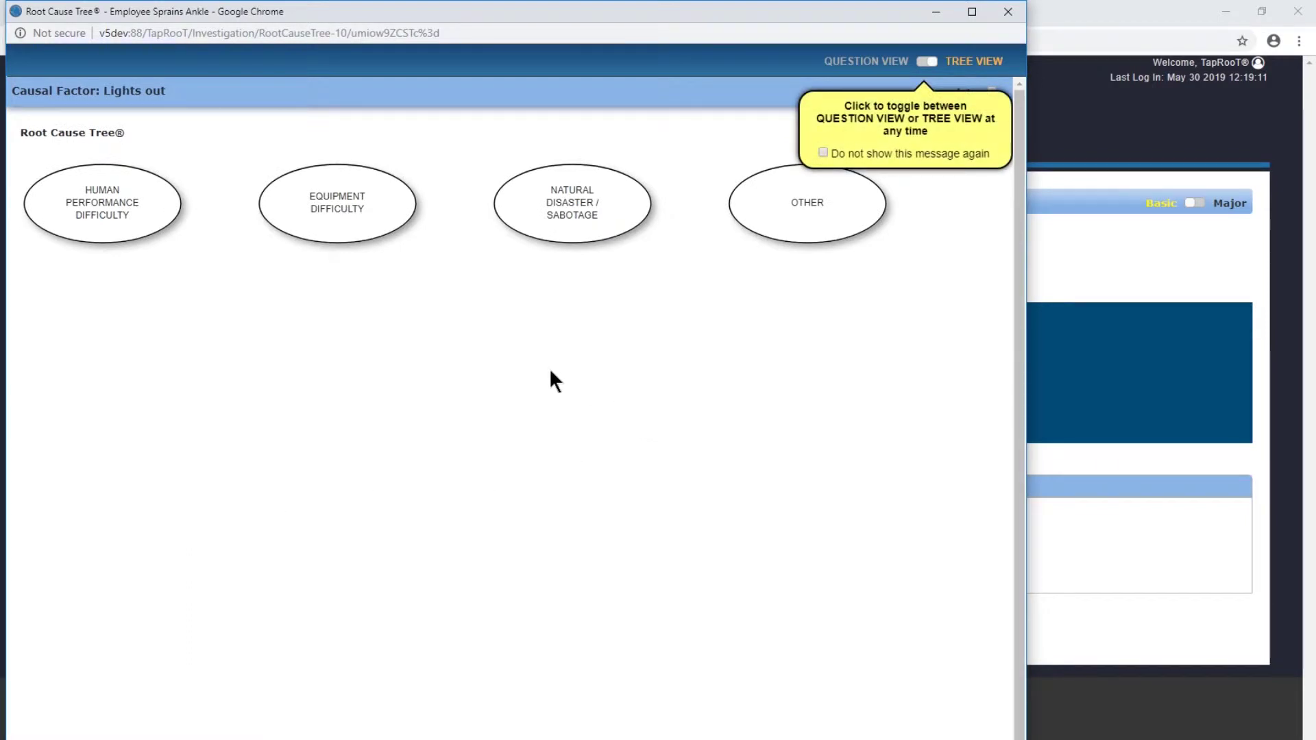
{"action": "mouse_move", "coordinate": [868, 182]}
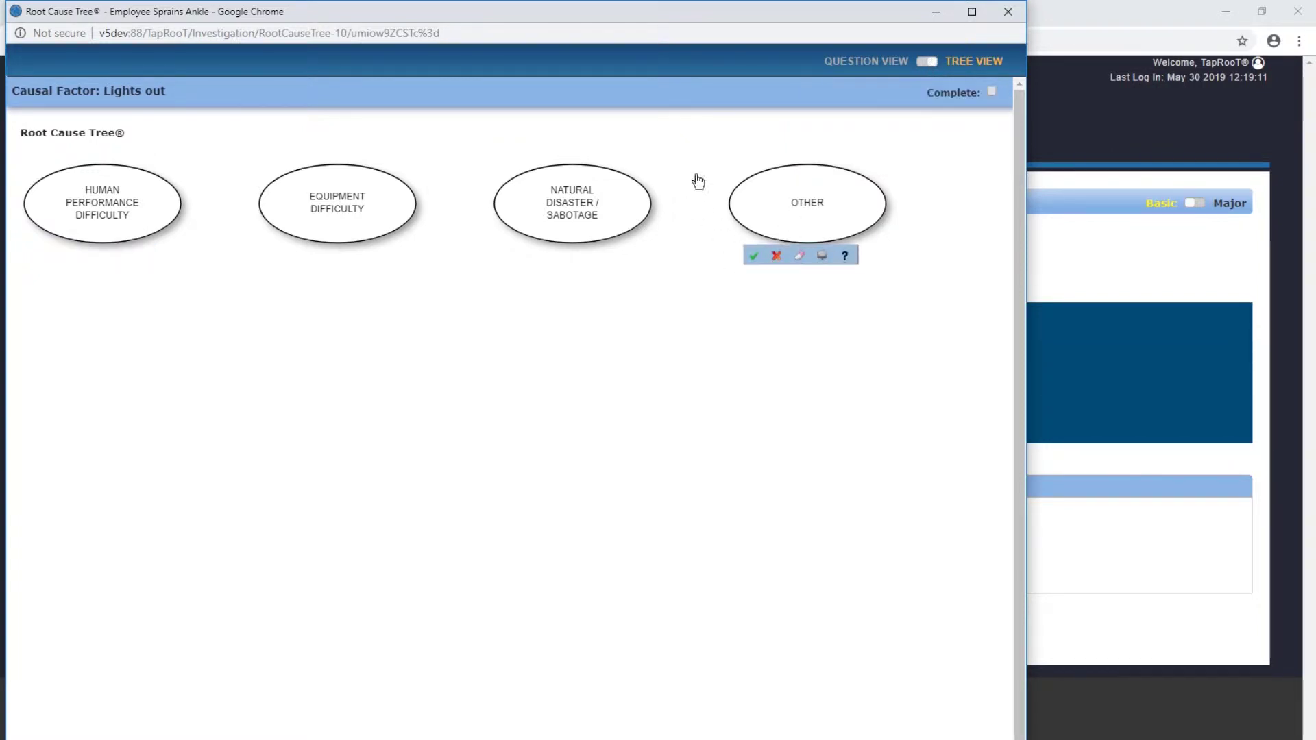
{"action": "left_click", "coordinate": [927, 63]}
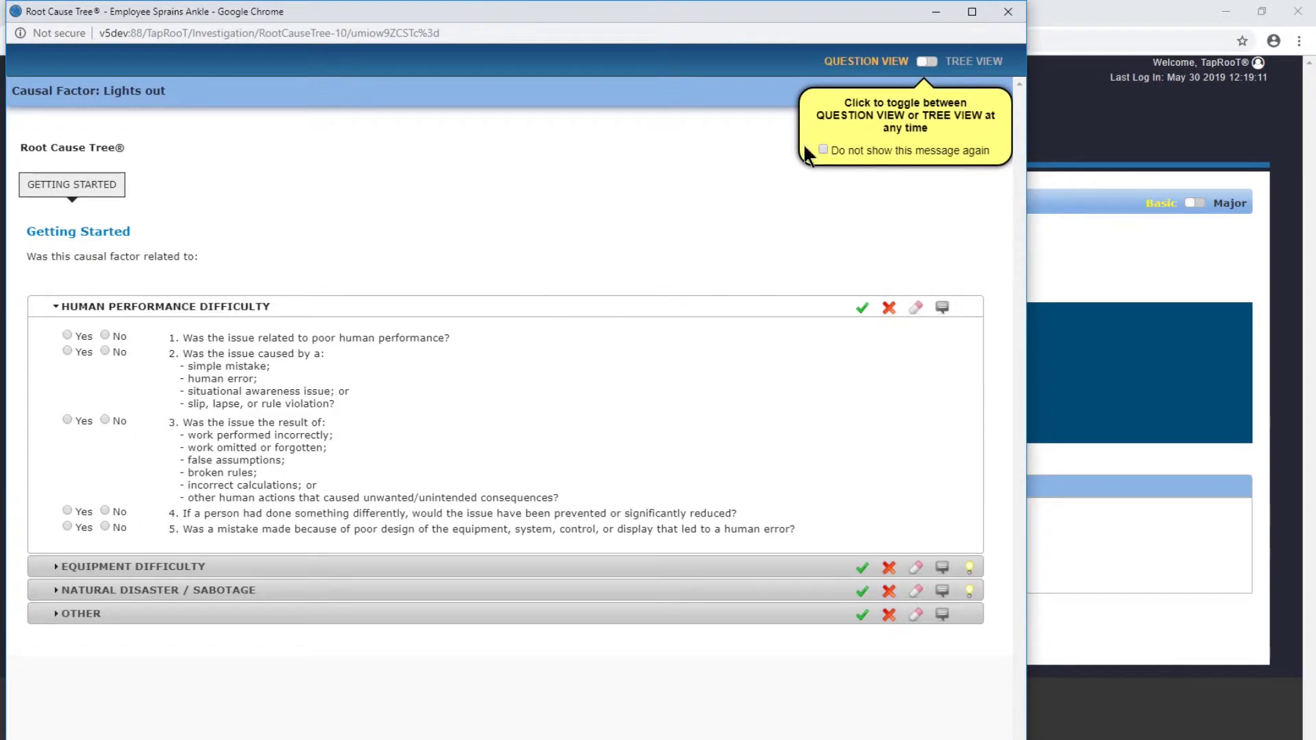
{"action": "left_click", "coordinate": [929, 63]}
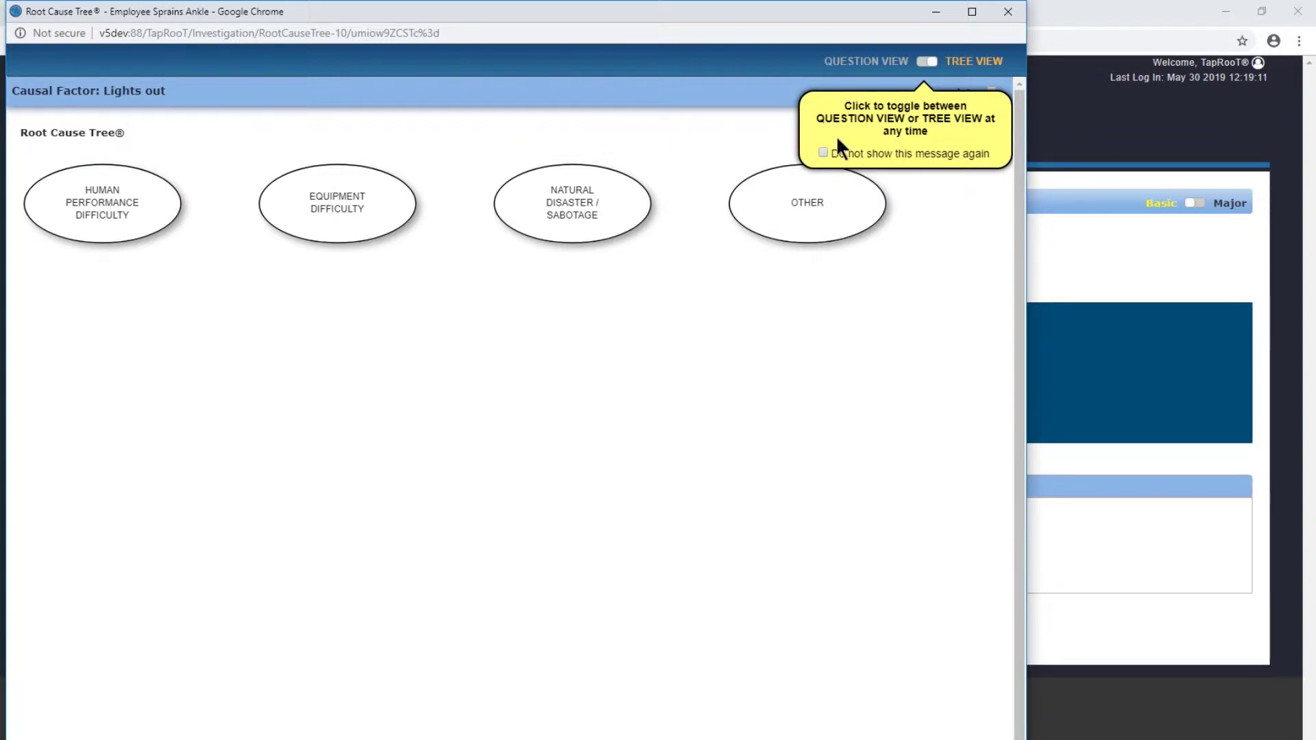
Cross out the OTHER and NATURAL DISASTER / SABOTAGE categories on the Lights out tree.
{"action": "mouse_move", "coordinate": [790, 188]}
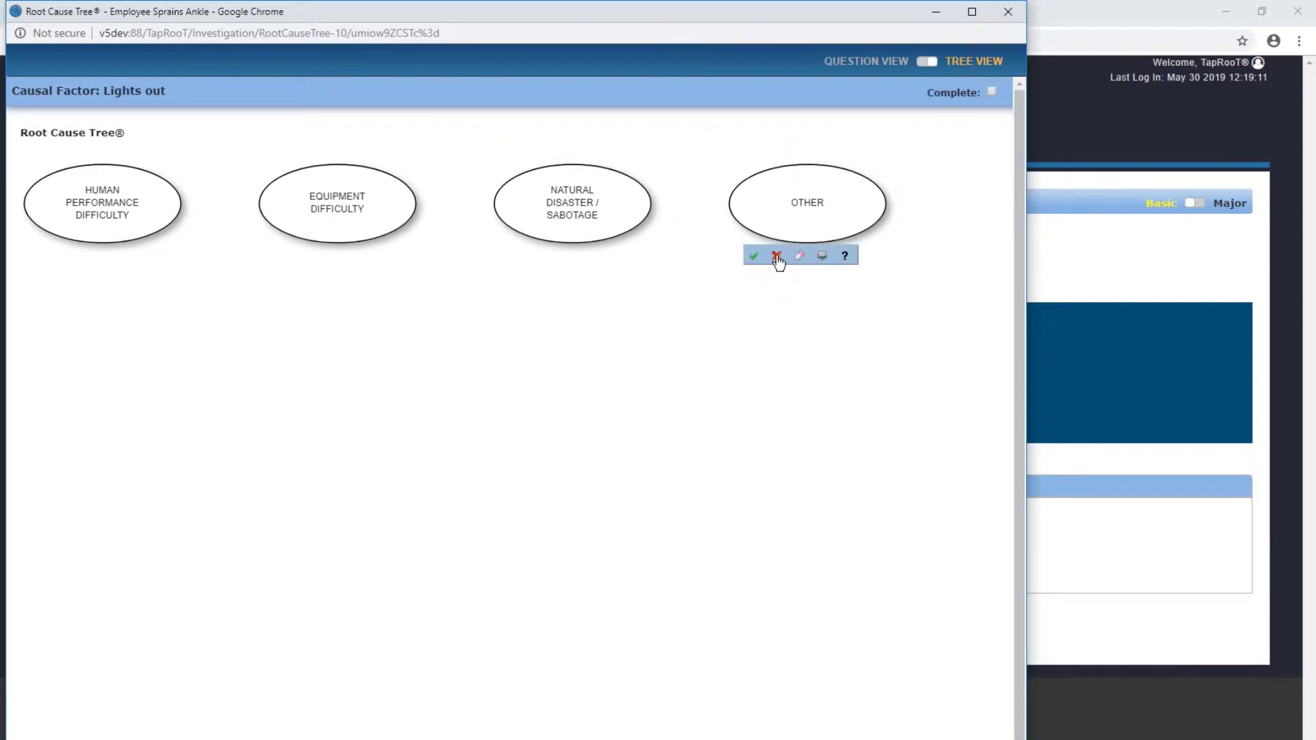
{"action": "left_click", "coordinate": [777, 256]}
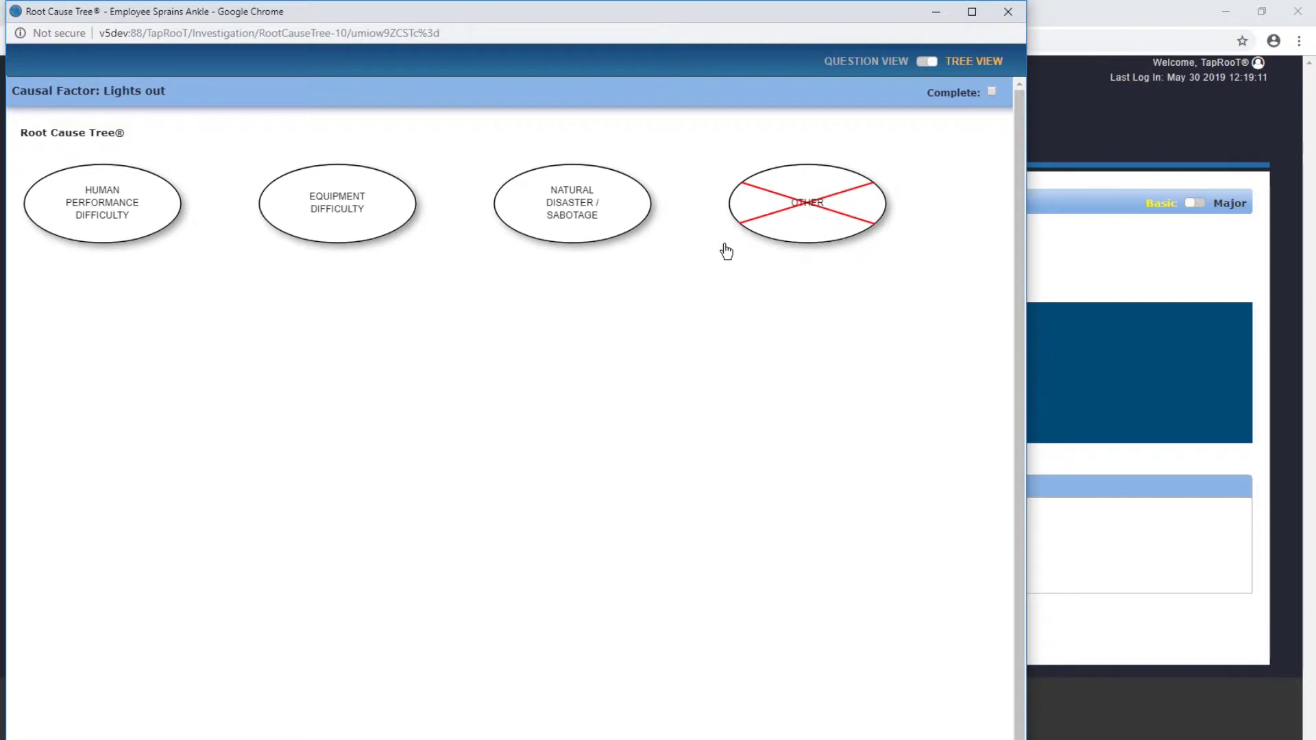
{"action": "mouse_move", "coordinate": [622, 224]}
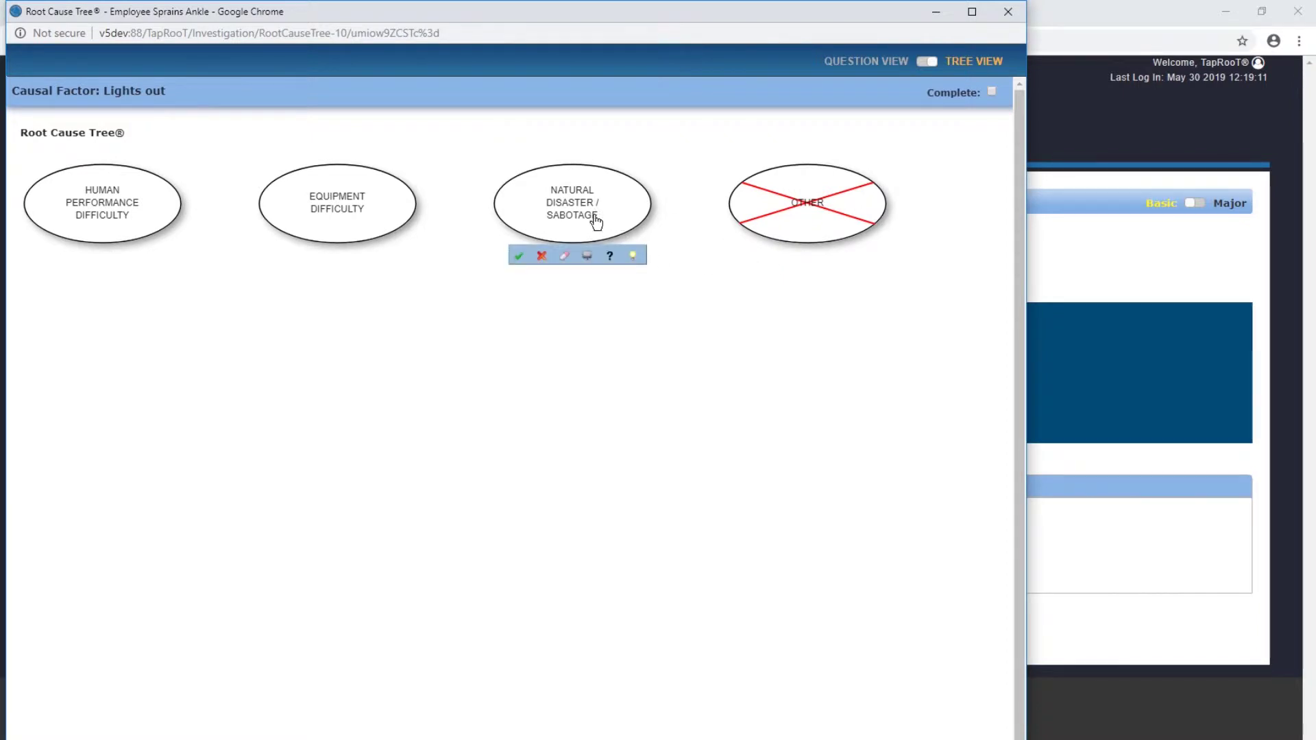
{"action": "left_click", "coordinate": [542, 257]}
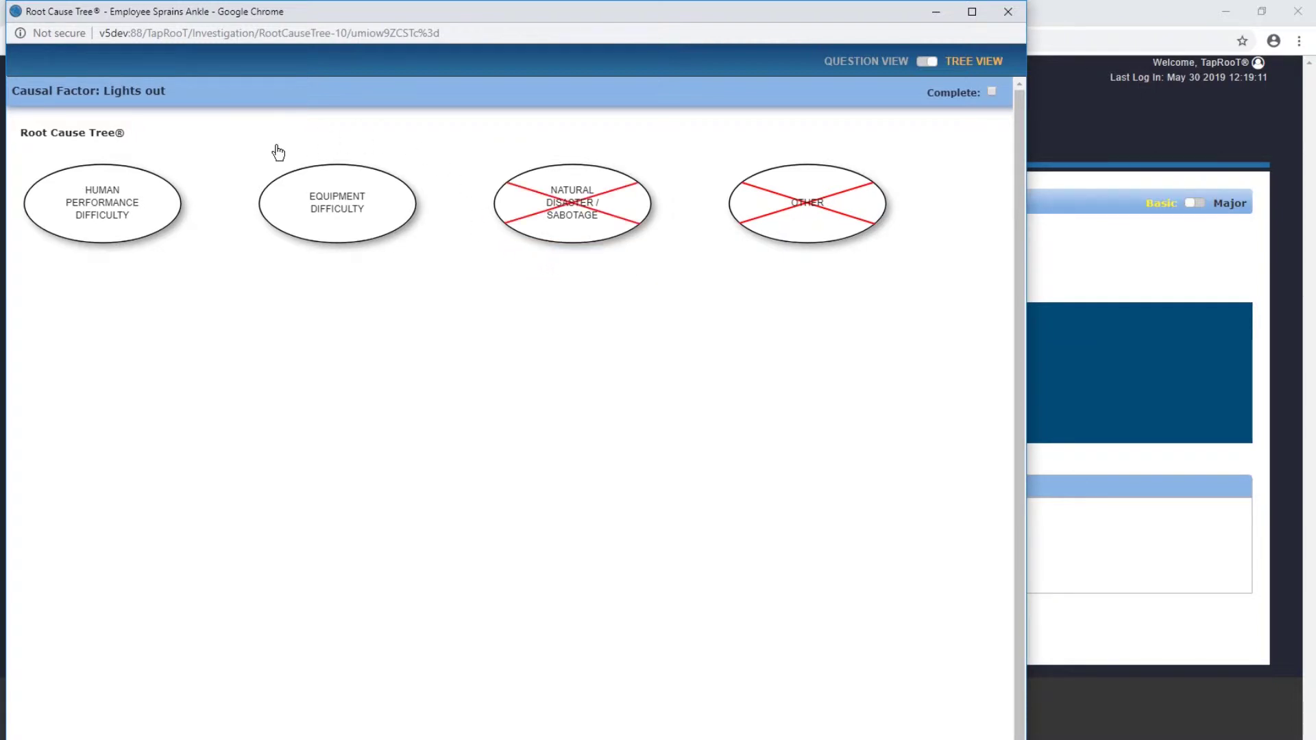
{"action": "mouse_move", "coordinate": [426, 249]}
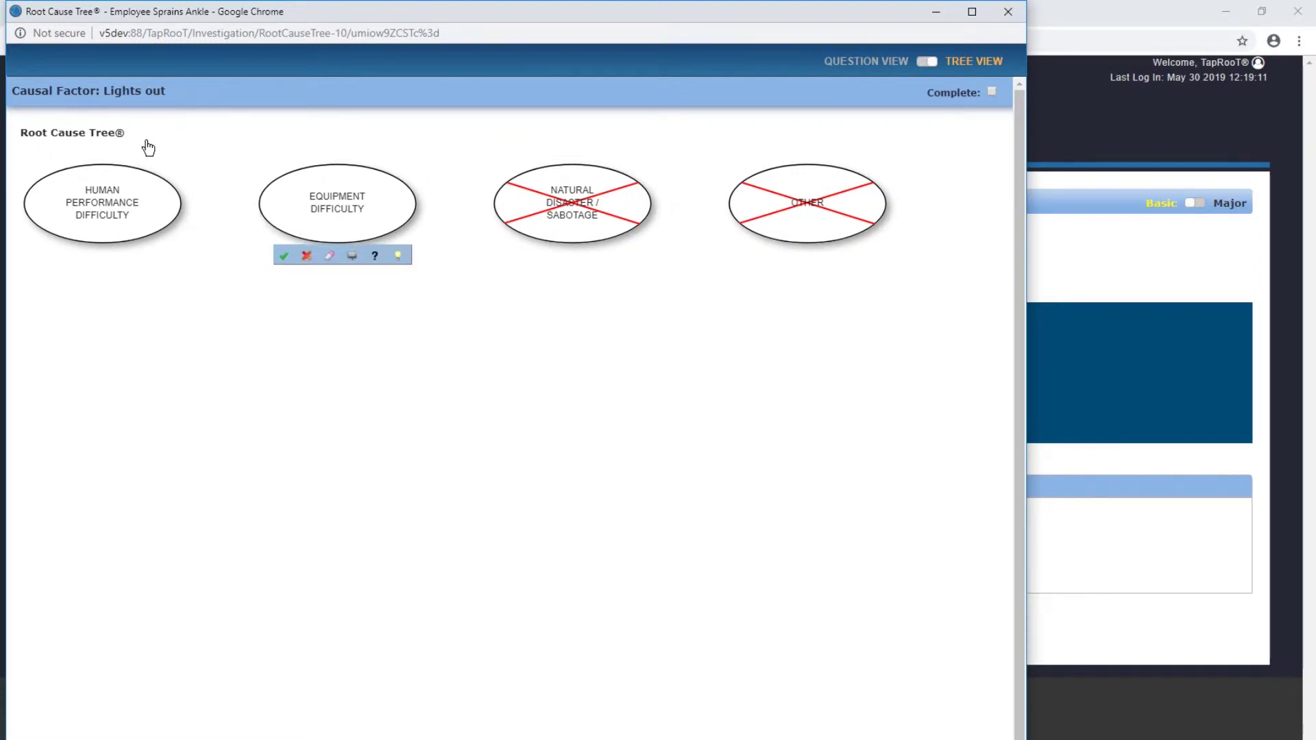
{"action": "mouse_move", "coordinate": [103, 222]}
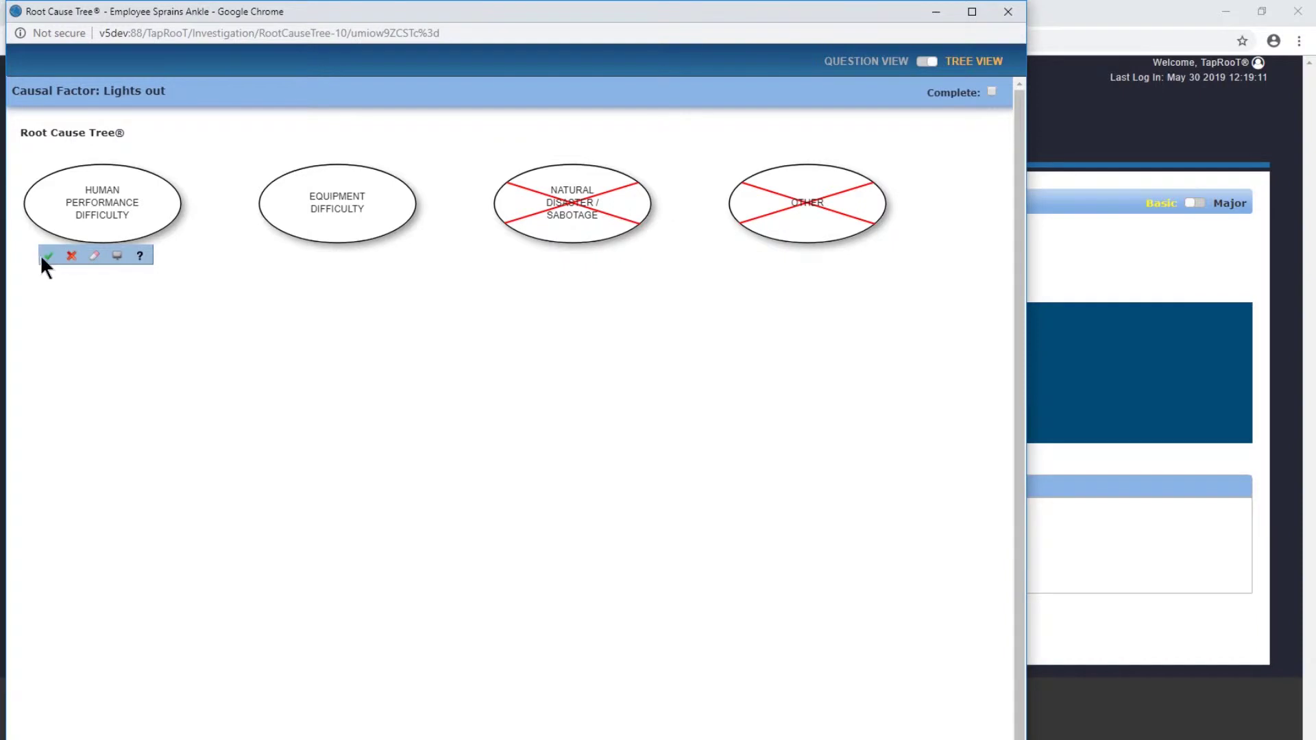
Accept Human Performance Difficulty and answer No to Individual Performance questions 1 through 6.
{"action": "left_click", "coordinate": [46, 258]}
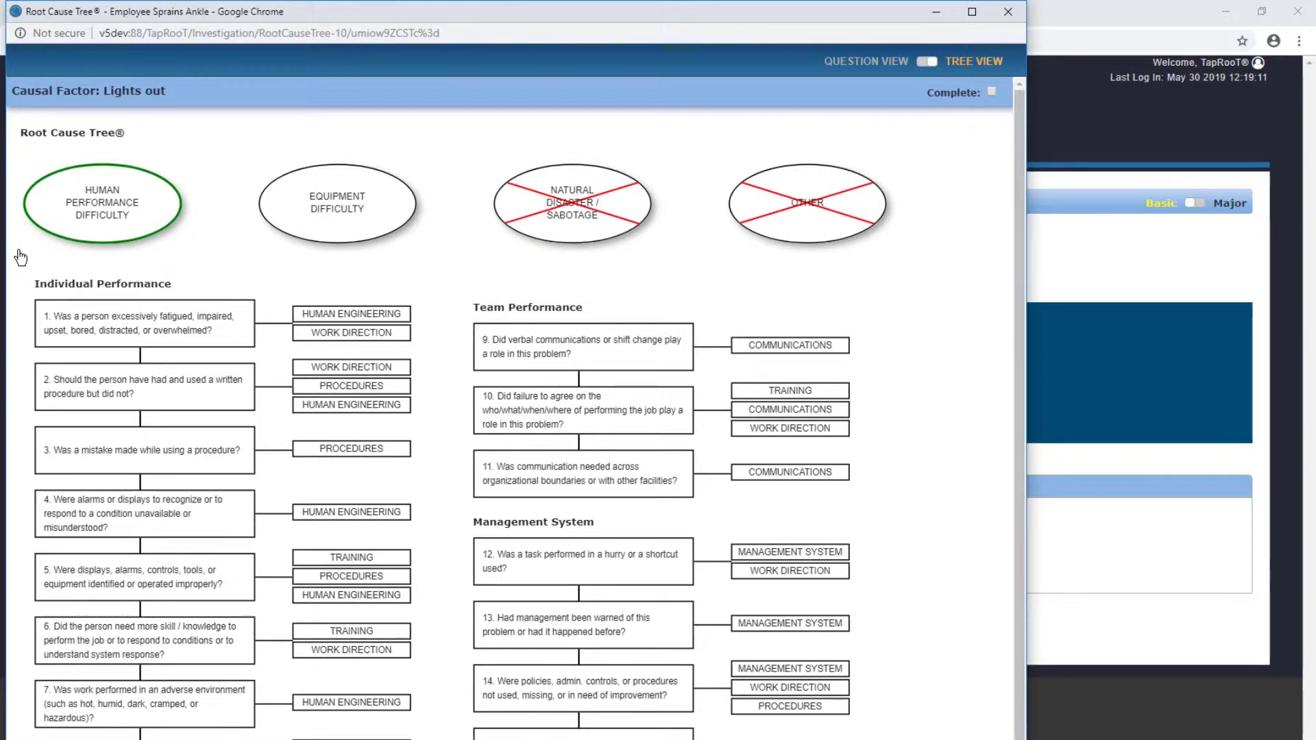
{"action": "mouse_move", "coordinate": [157, 171]}
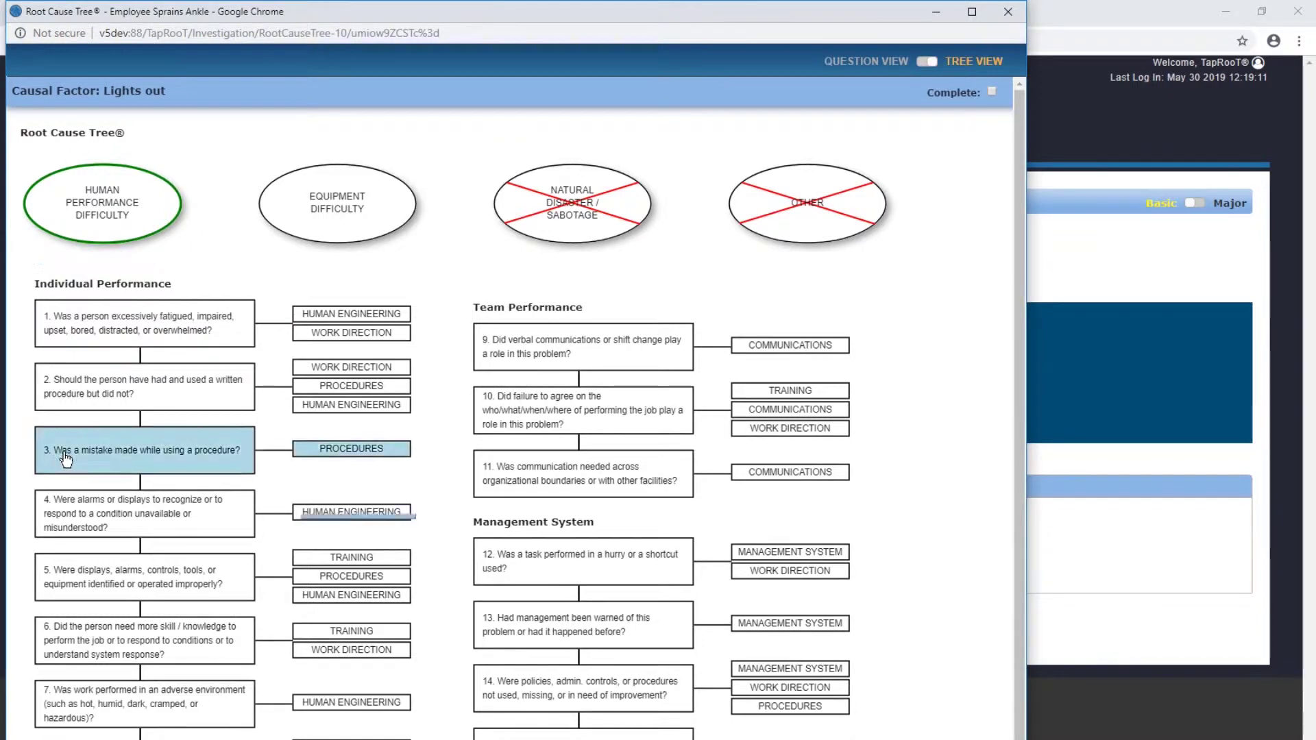
{"action": "mouse_move", "coordinate": [216, 342]}
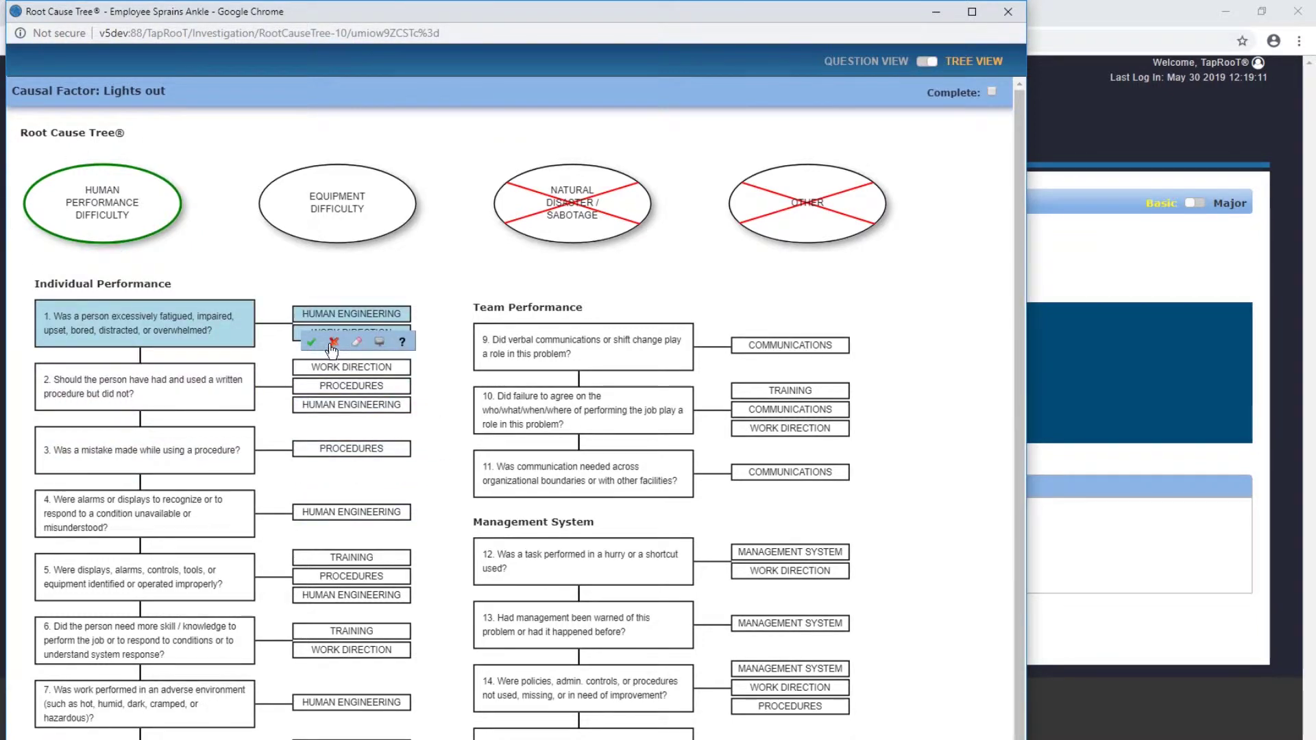
{"action": "left_click", "coordinate": [335, 343]}
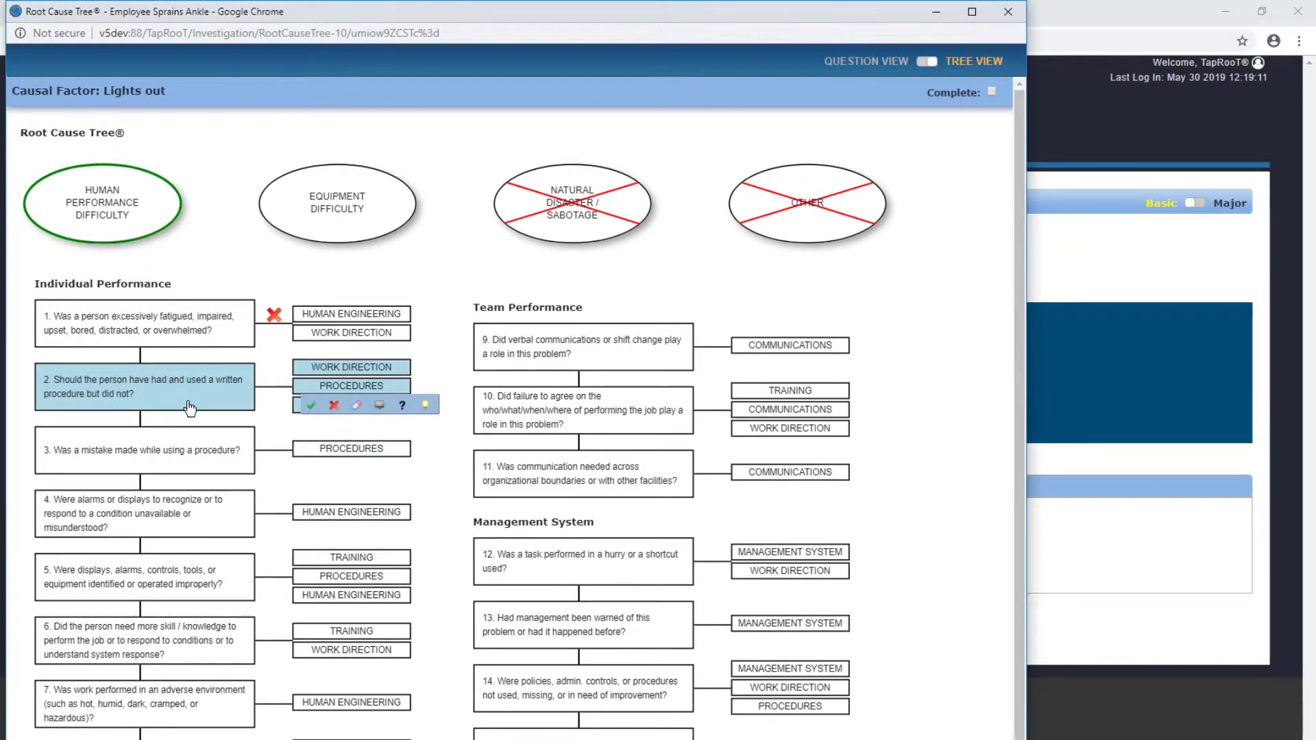
{"action": "left_click", "coordinate": [334, 405]}
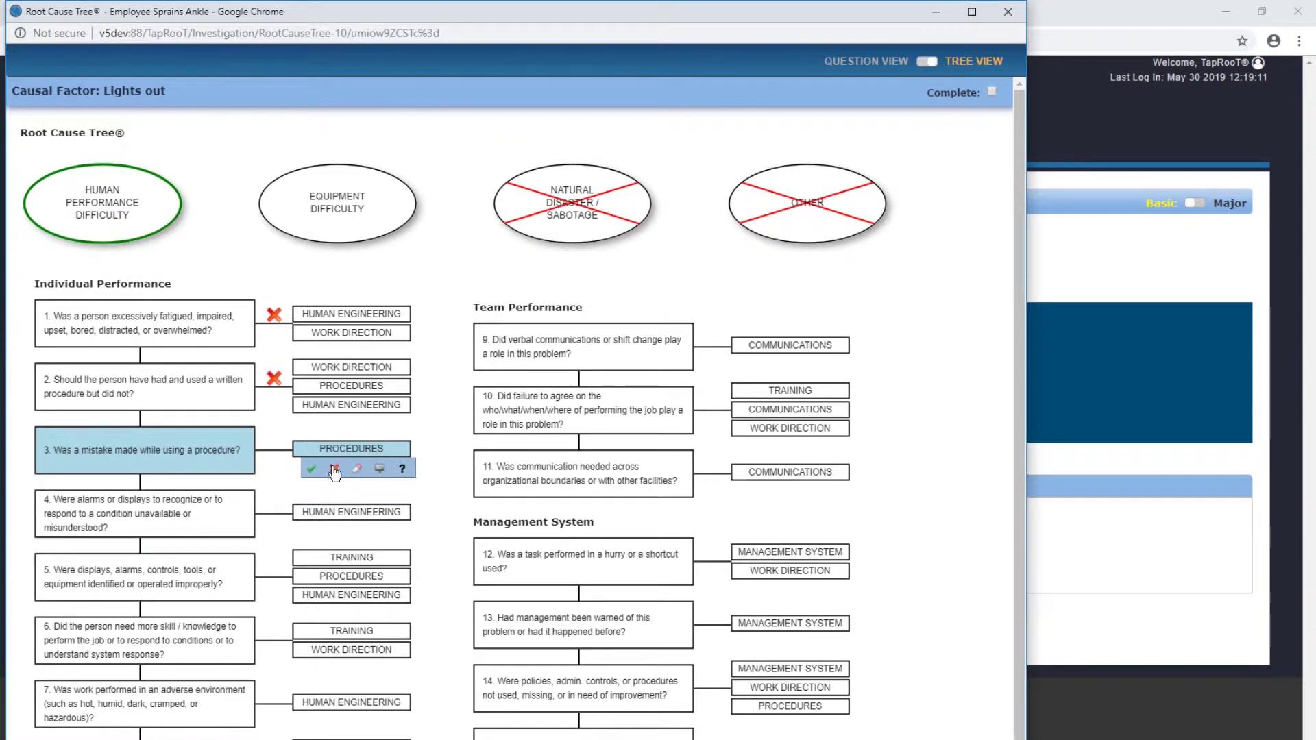
{"action": "left_click", "coordinate": [332, 466]}
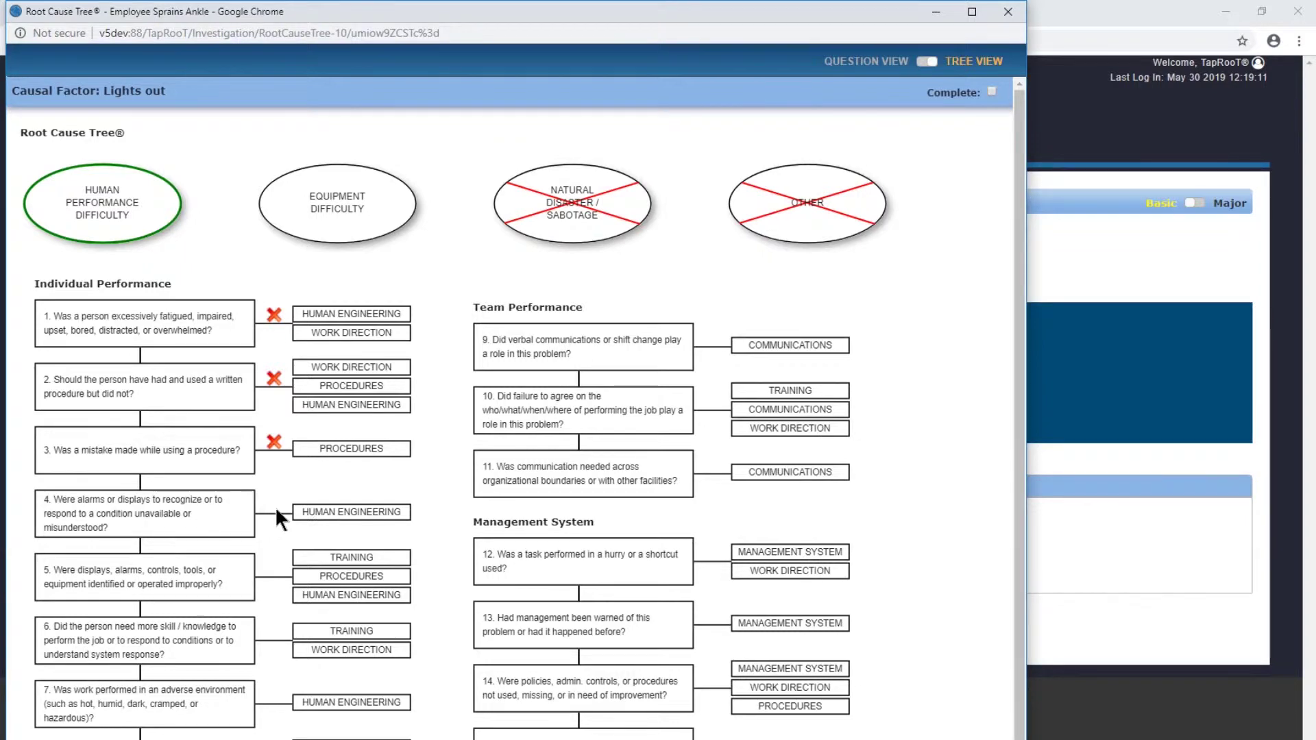
{"action": "left_click", "coordinate": [340, 512]}
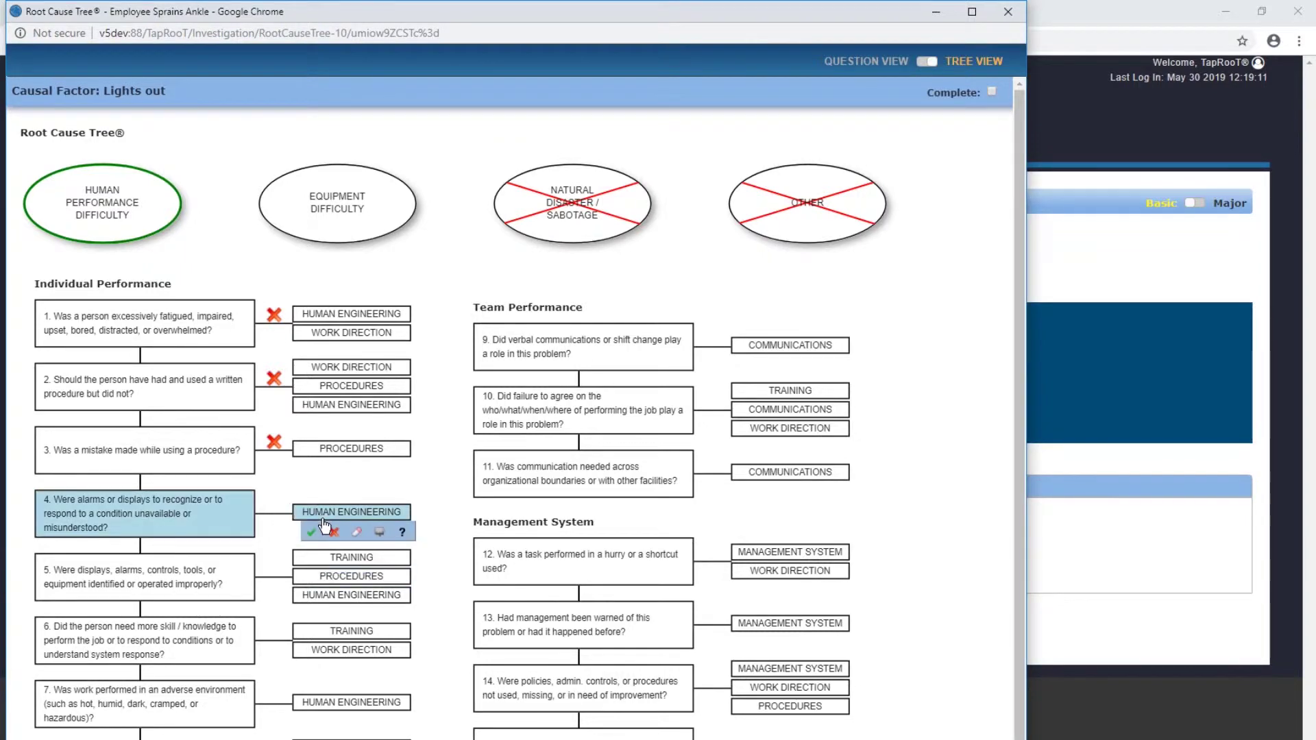
{"action": "left_click", "coordinate": [335, 533]}
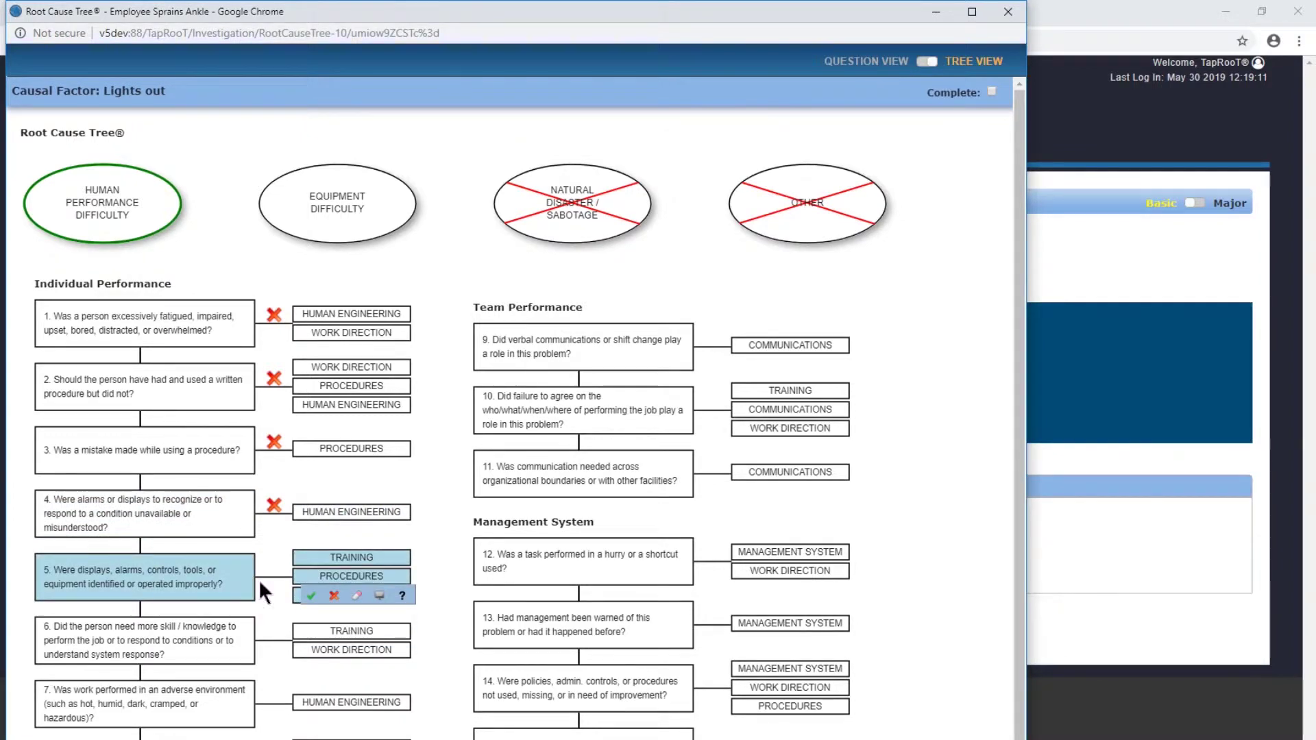
{"action": "left_click", "coordinate": [333, 596]}
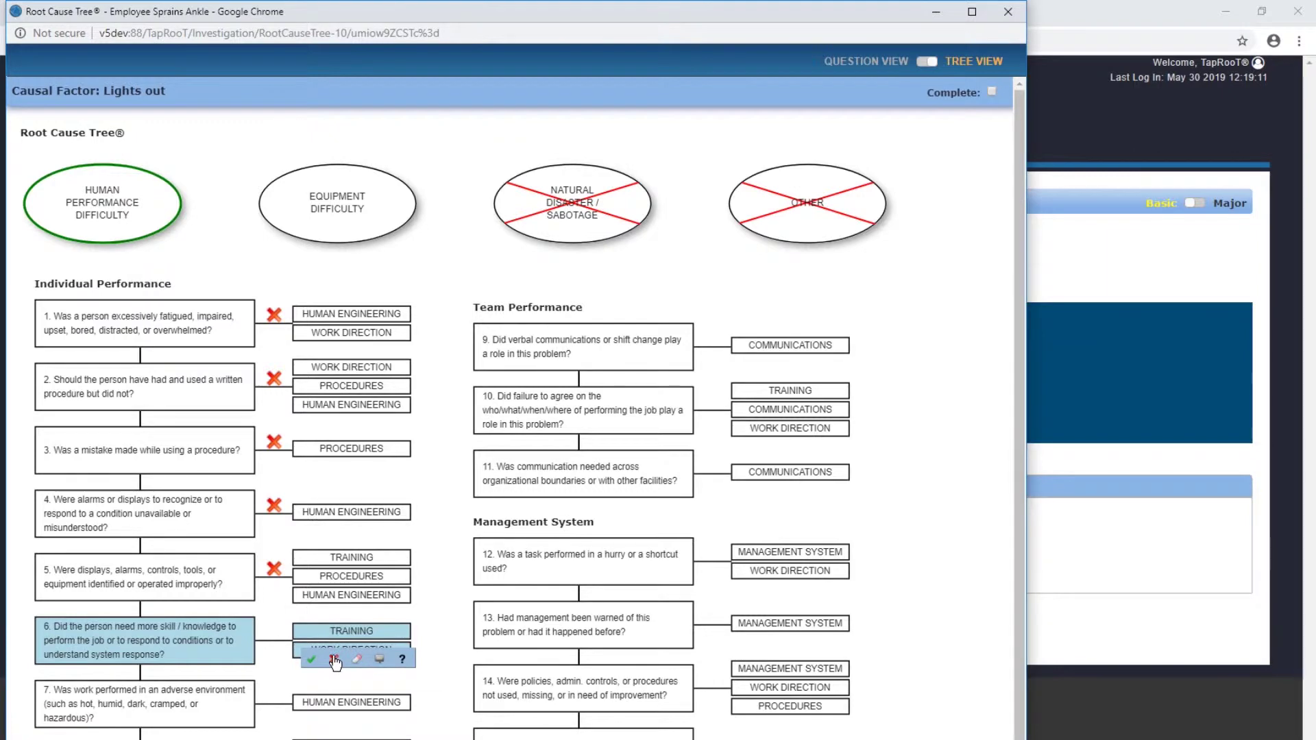
{"action": "left_click", "coordinate": [334, 658]}
{"action": "mouse_move", "coordinate": [307, 610]}
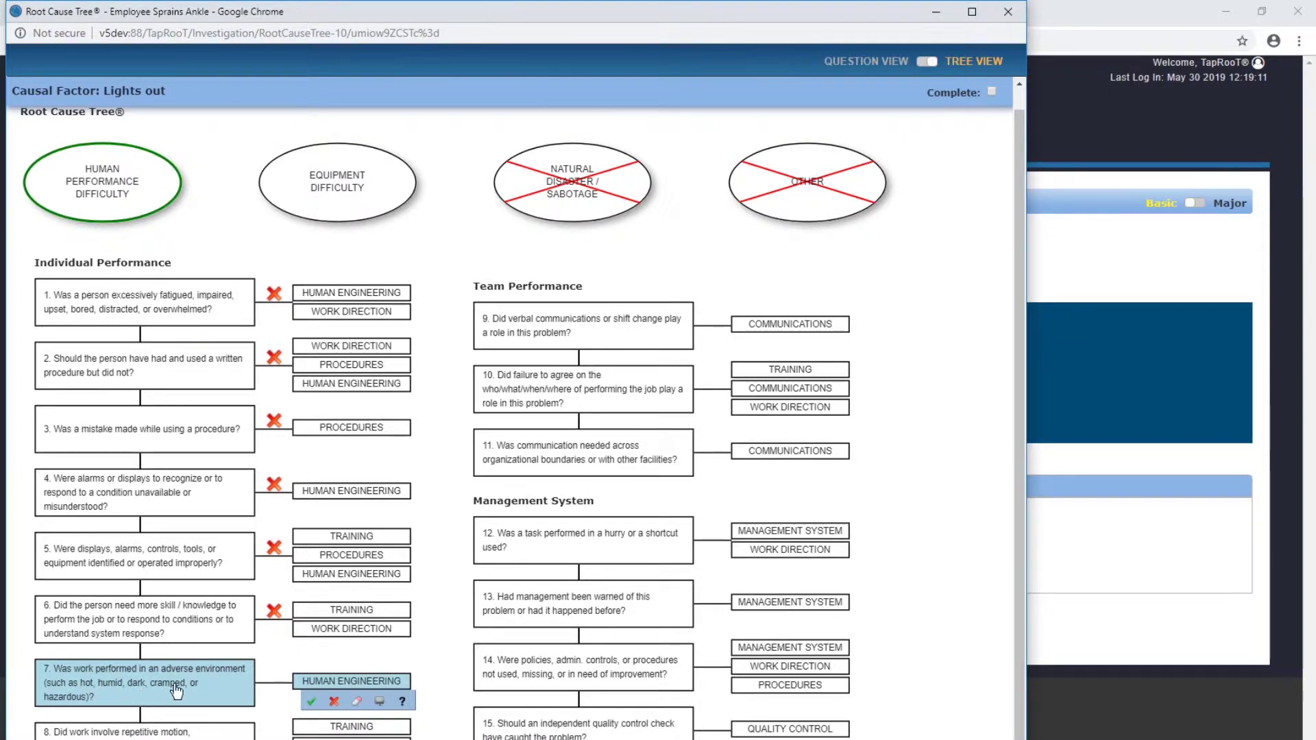
Answer Yes to question 7 on adverse work environment and No to questions 9–12.
{"action": "left_click", "coordinate": [311, 702]}
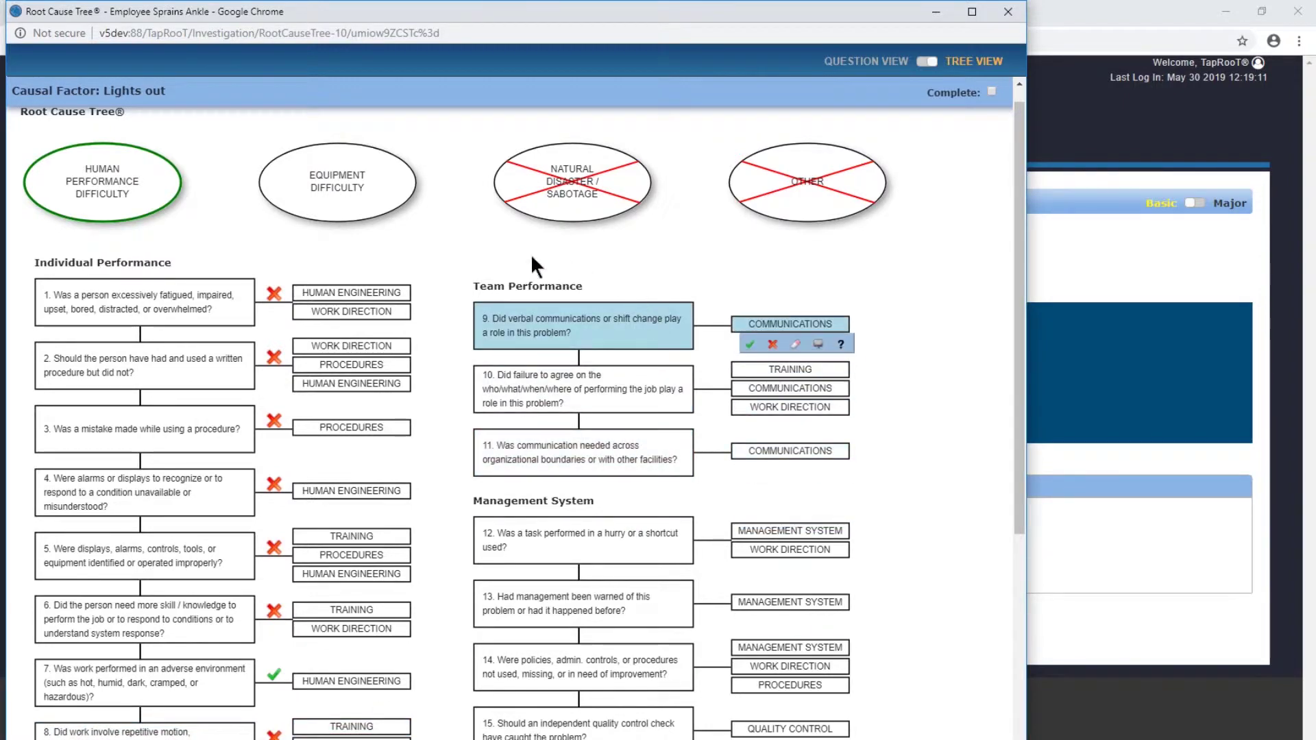
{"action": "left_click", "coordinate": [772, 345]}
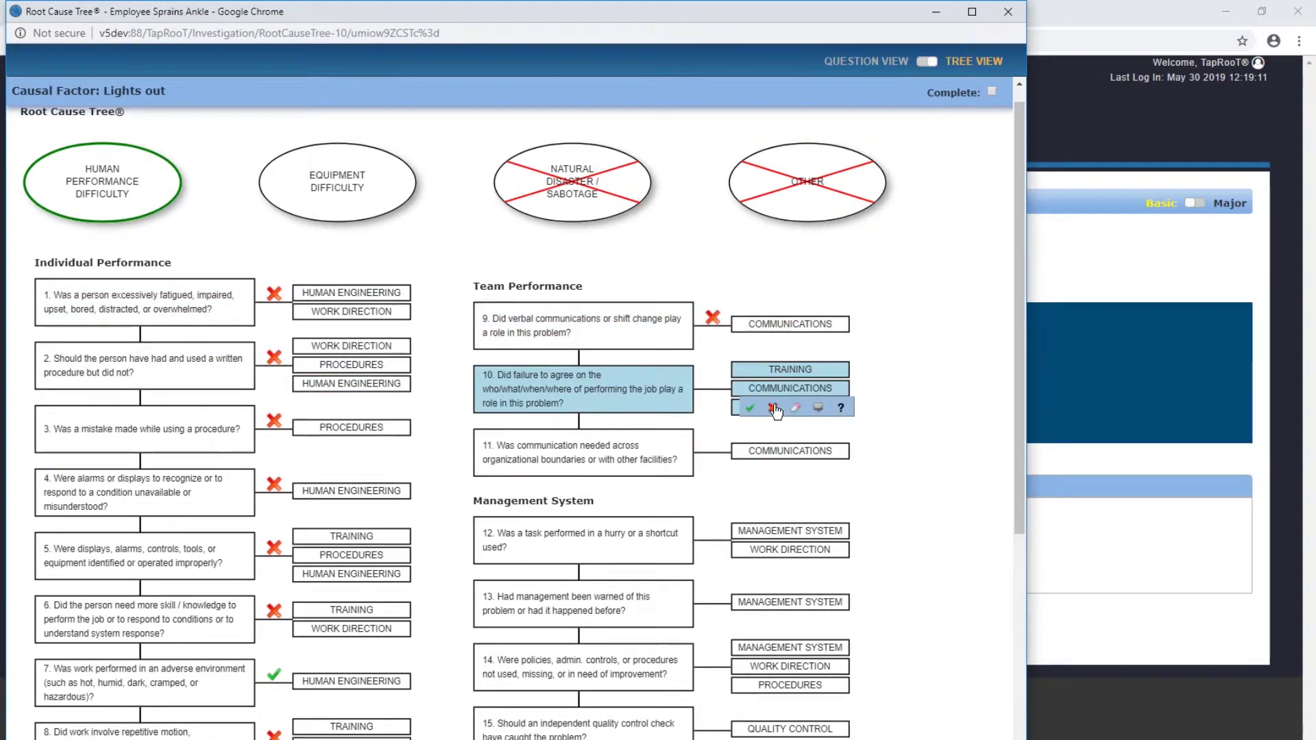
{"action": "left_click", "coordinate": [772, 408]}
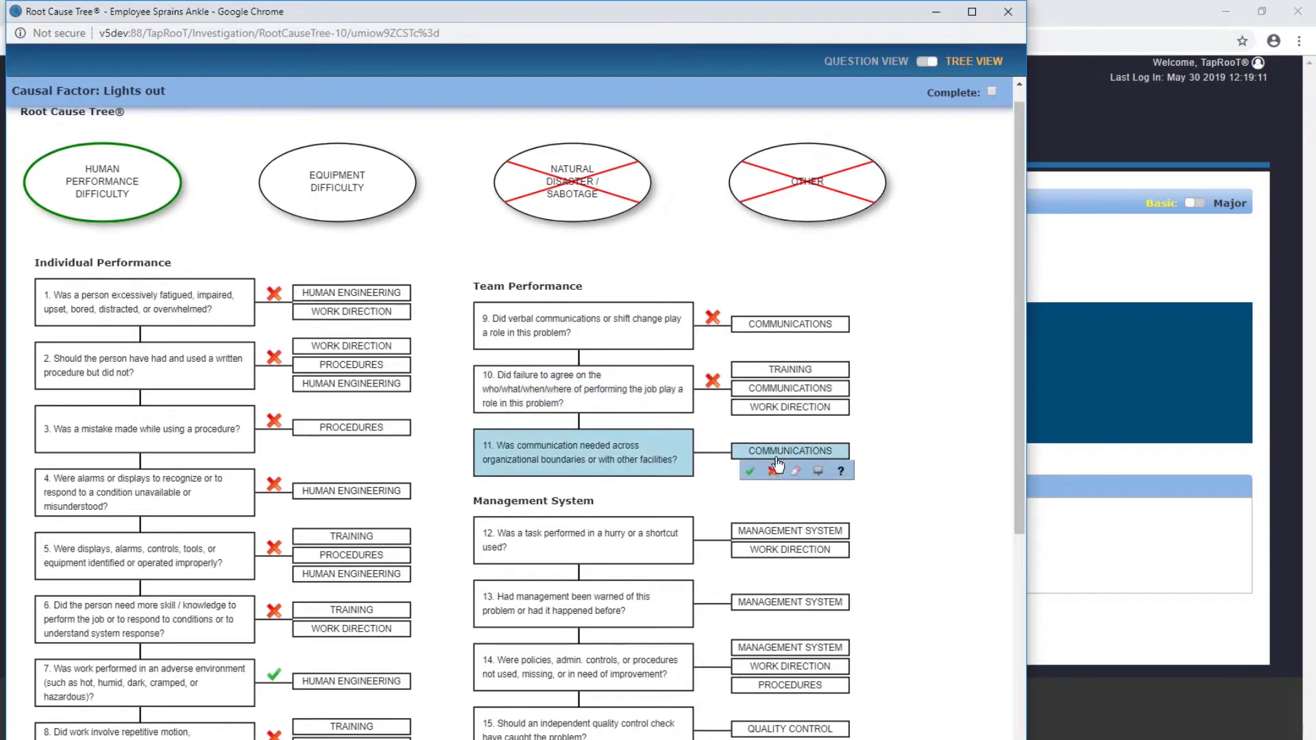
{"action": "left_click", "coordinate": [775, 471]}
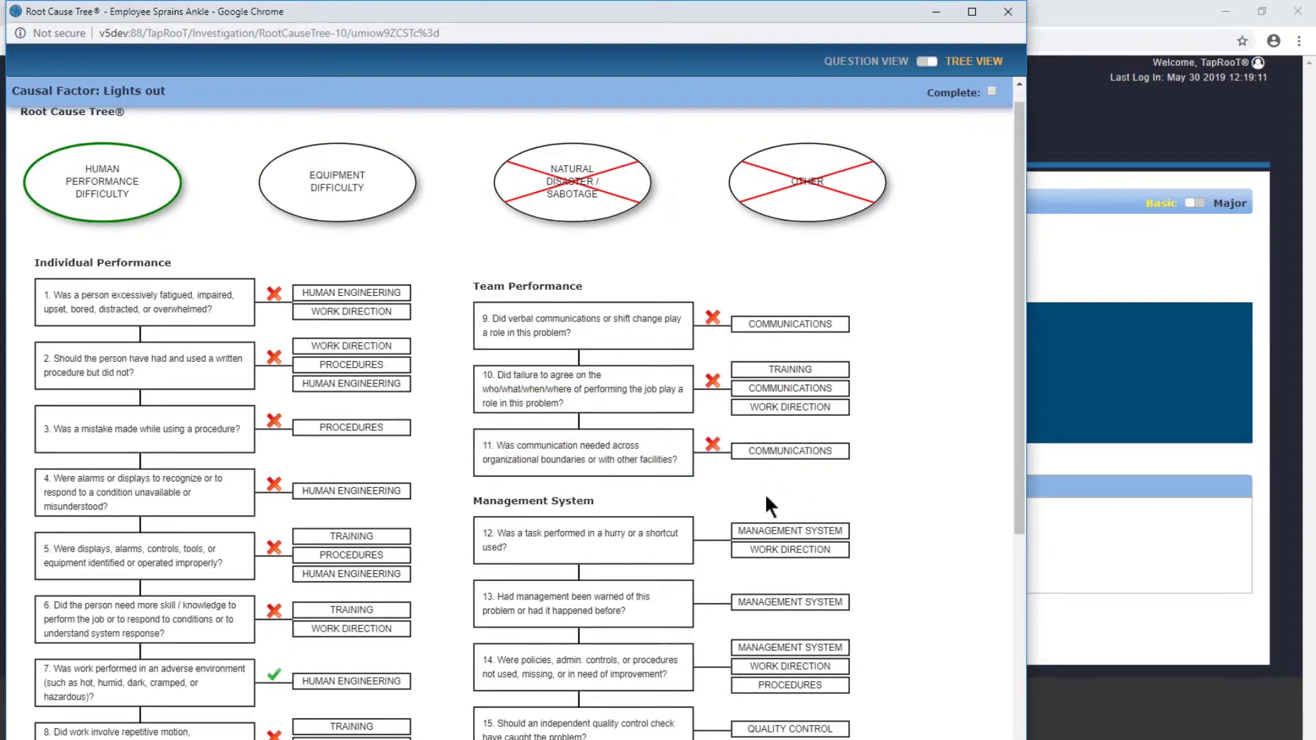
{"action": "mouse_move", "coordinate": [776, 544]}
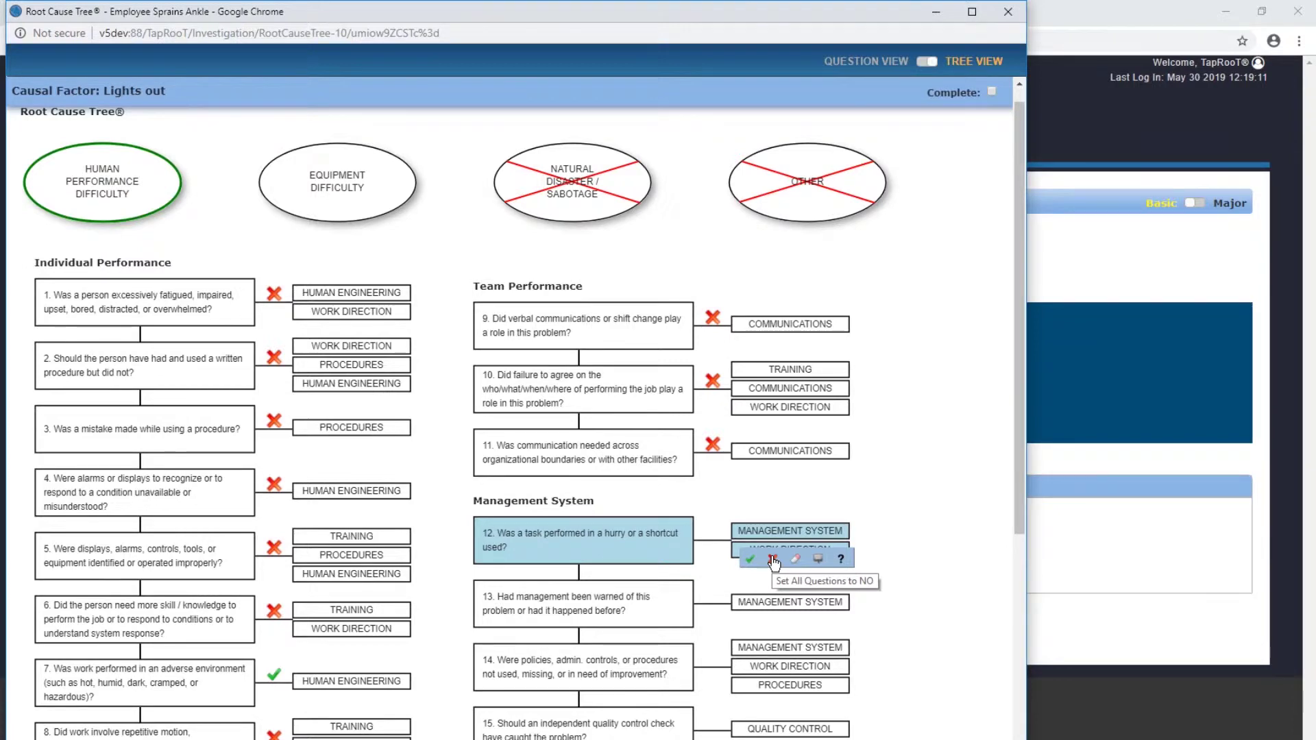
{"action": "left_click", "coordinate": [774, 561]}
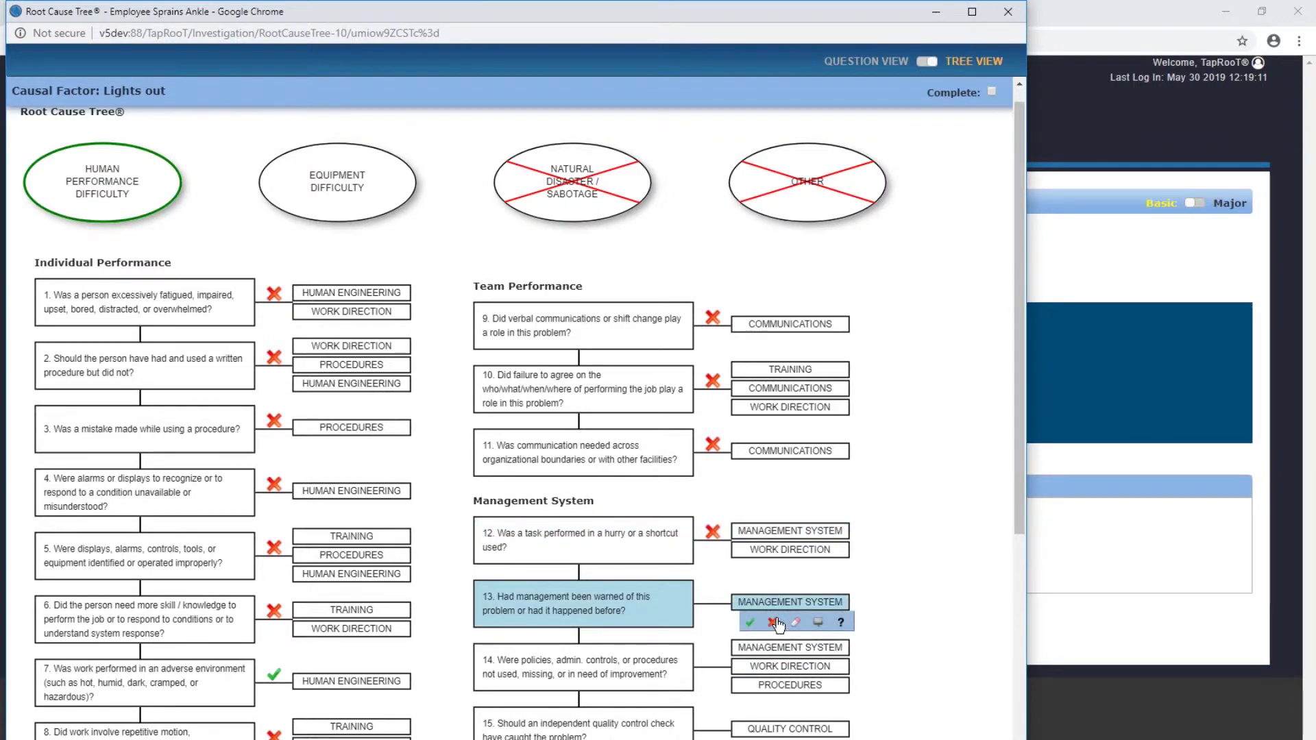
Answer No to questions 13, 14 and 15.
{"action": "left_click", "coordinate": [772, 622]}
{"action": "mouse_move", "coordinate": [777, 659]}
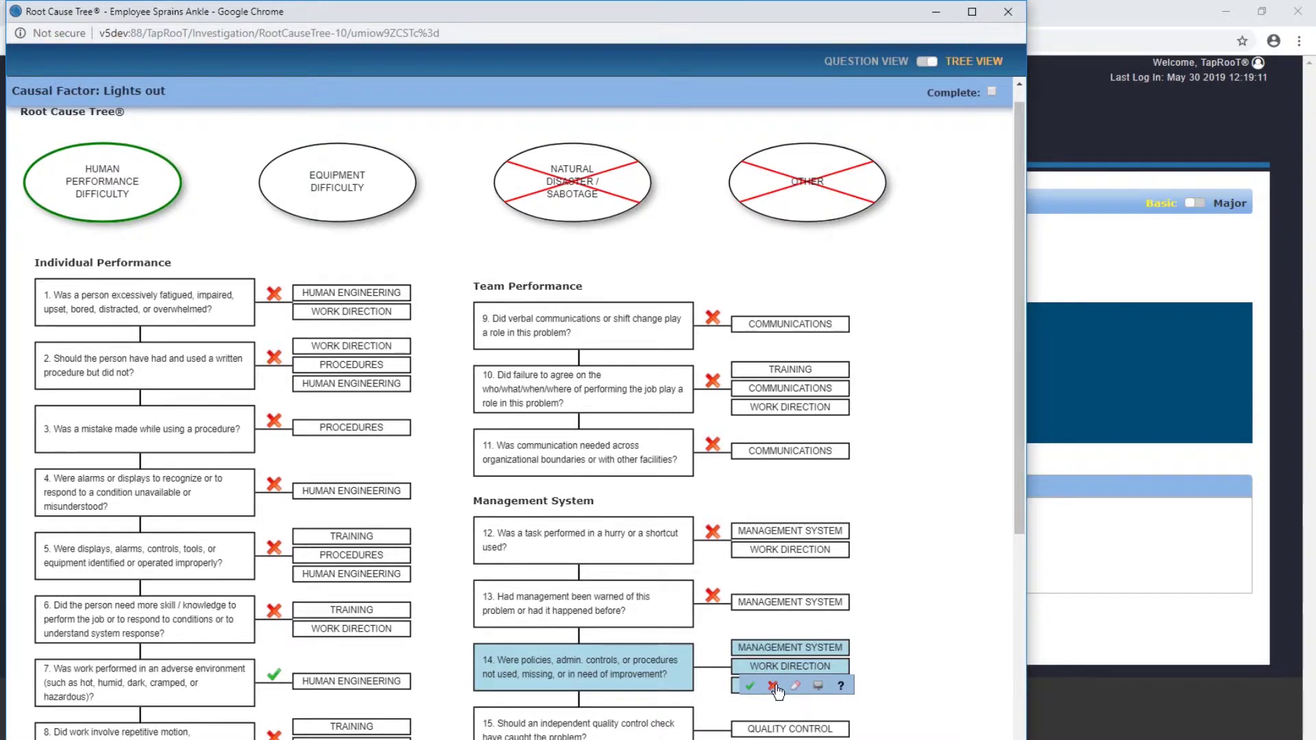
{"action": "left_click", "coordinate": [772, 685]}
{"action": "mouse_move", "coordinate": [773, 732]}
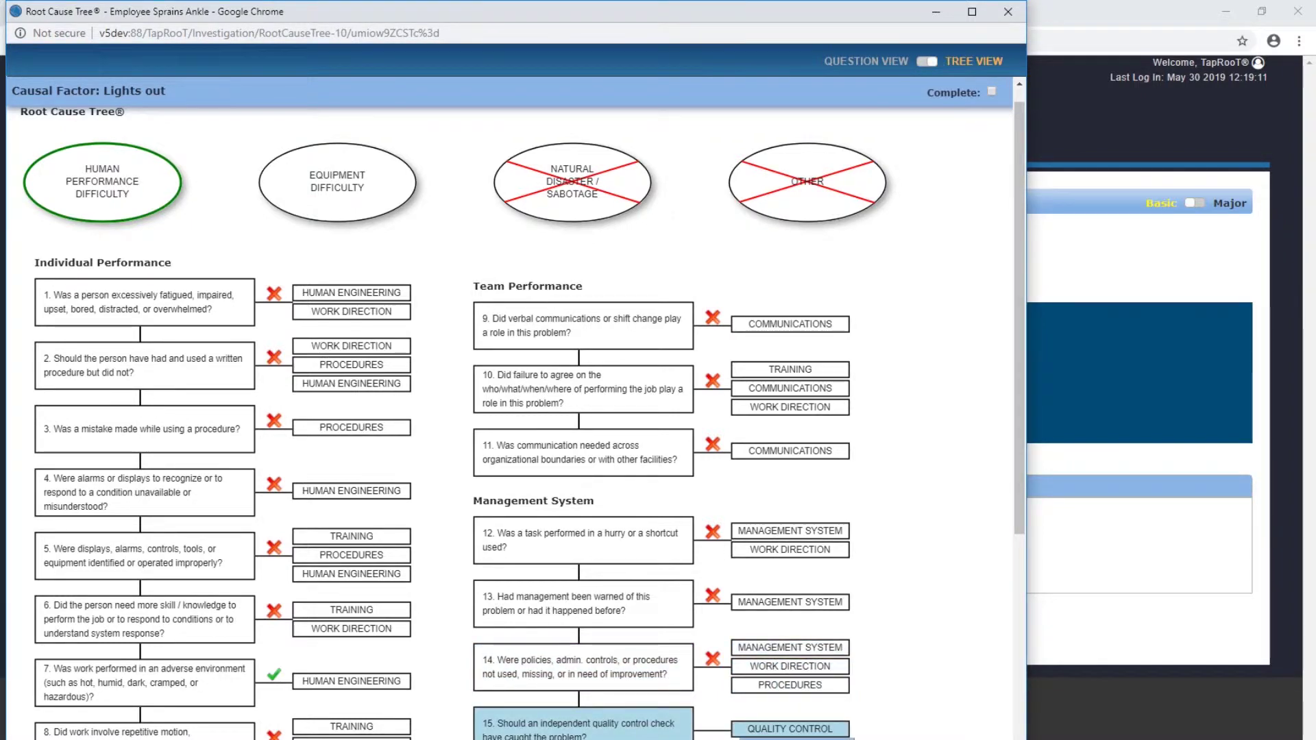
{"action": "left_click", "coordinate": [772, 739]}
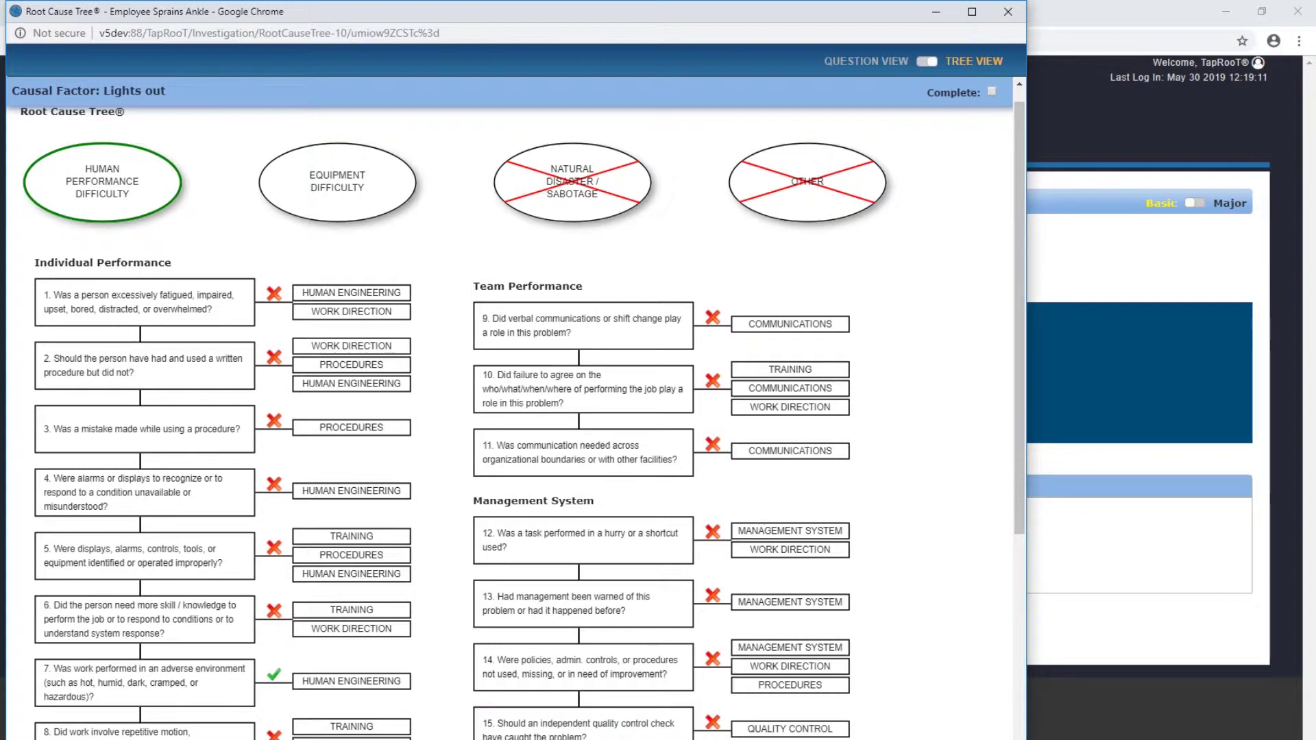
{"action": "mouse_move", "coordinate": [485, 588]}
{"action": "mouse_move", "coordinate": [159, 675]}
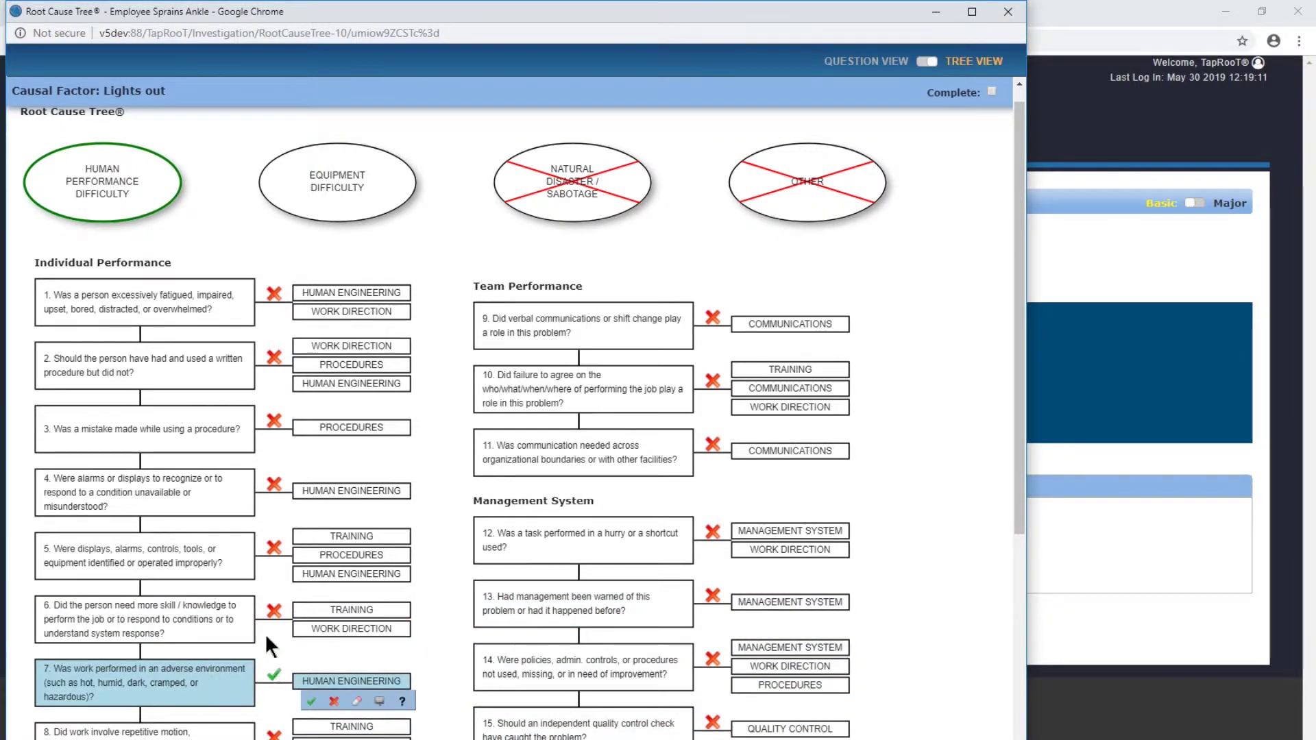
{"action": "scroll", "coordinate": [265, 627], "scroll_direction": "down", "scroll_amount": 7}
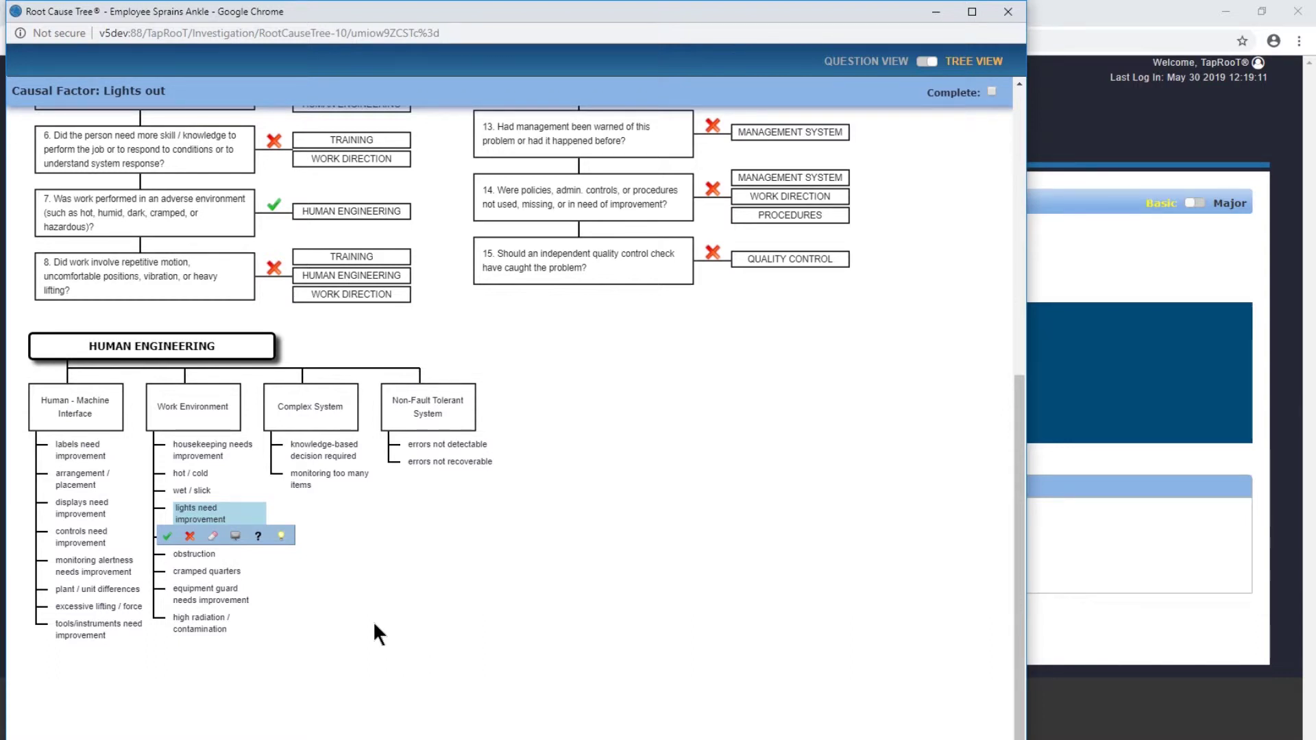
Set all Human-Machine Interface items under Human Engineering to No.
{"action": "mouse_move", "coordinate": [70, 414]}
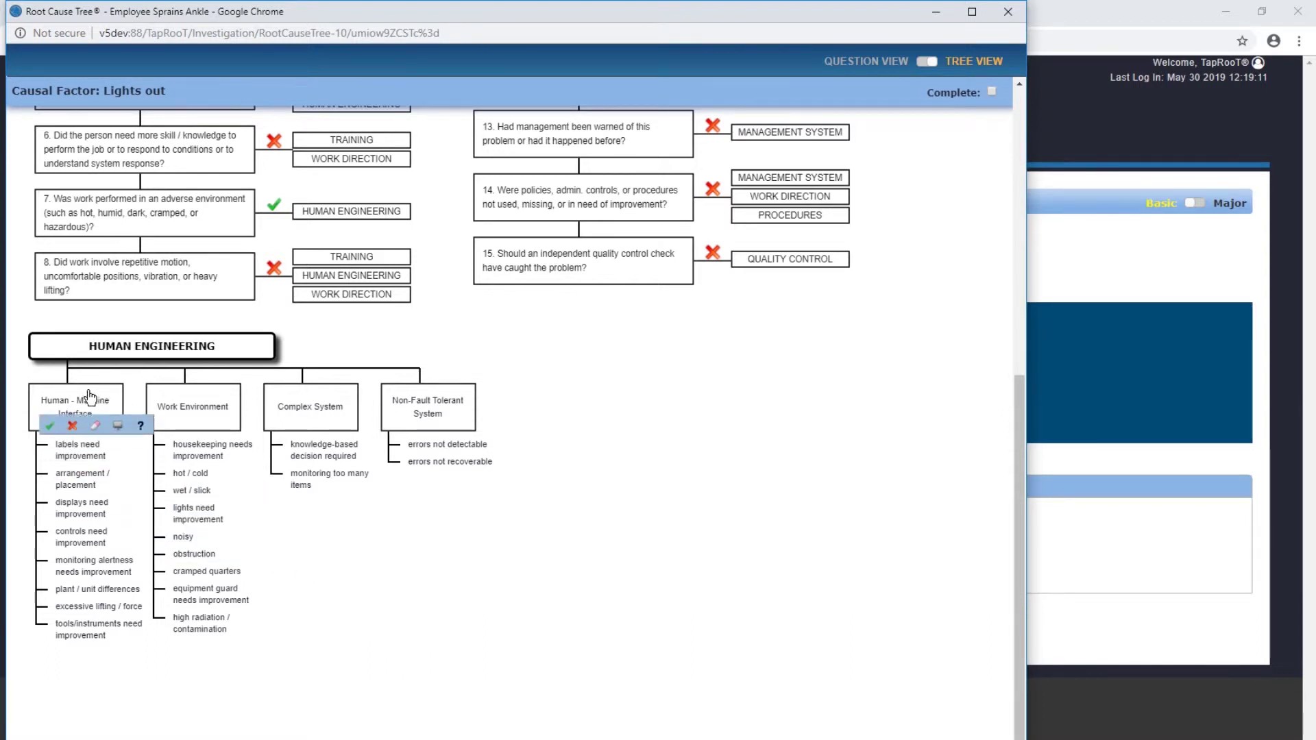
{"action": "left_click", "coordinate": [72, 427]}
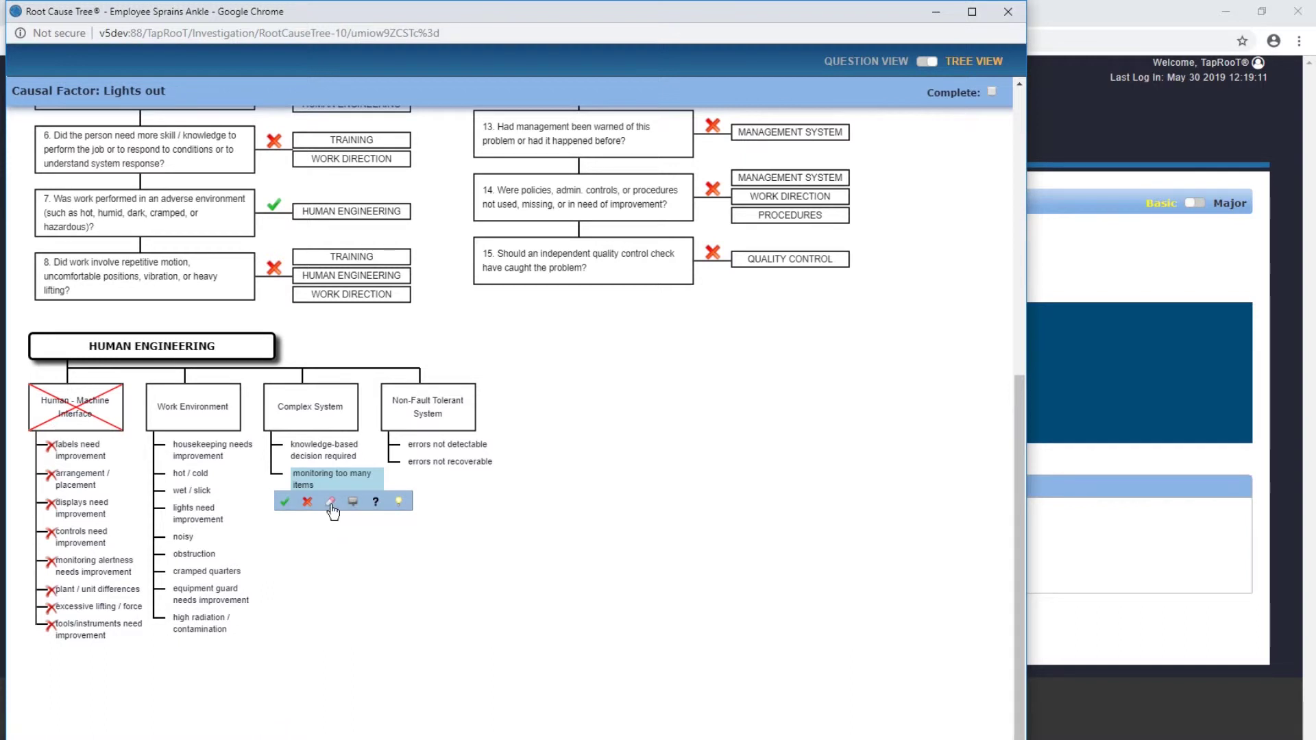
Rule out housekeeping needs improvement, hot / cold and wet / slick under Work Environment.
{"action": "mouse_move", "coordinate": [206, 452]}
{"action": "left_click", "coordinate": [190, 472]}
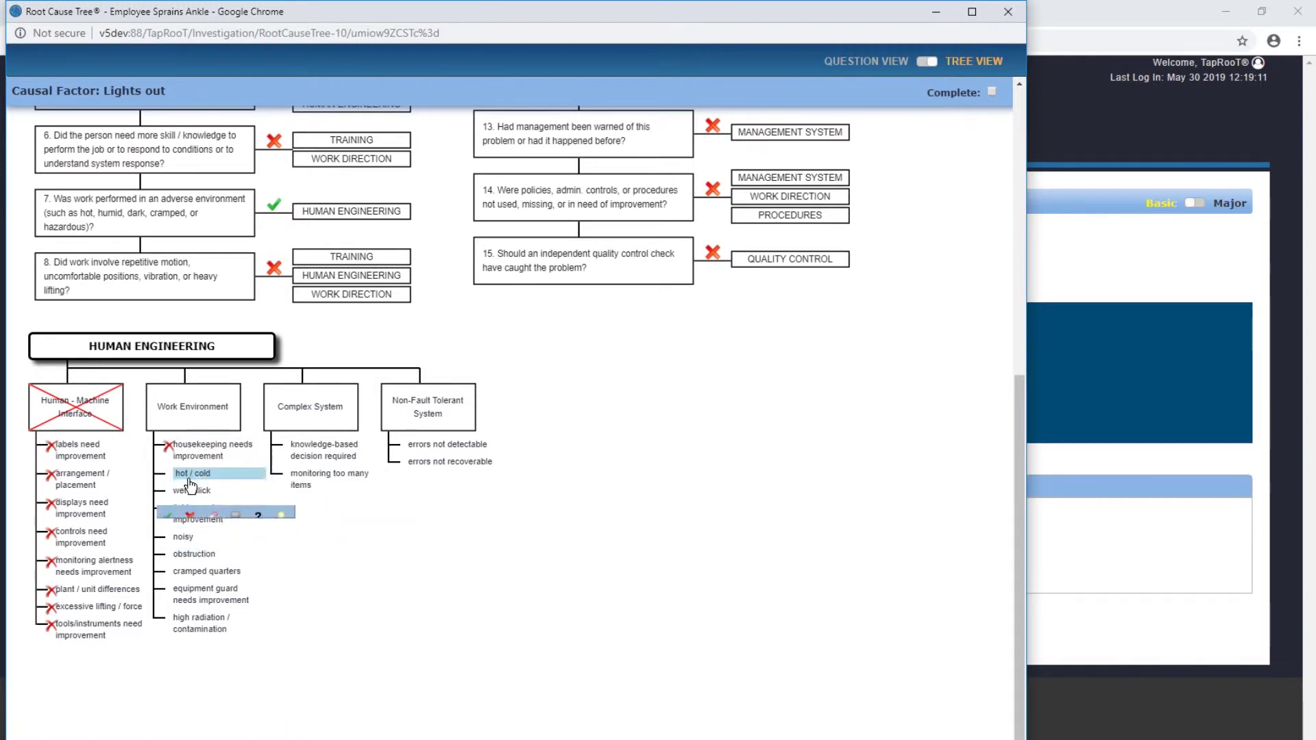
{"action": "left_click", "coordinate": [191, 490]}
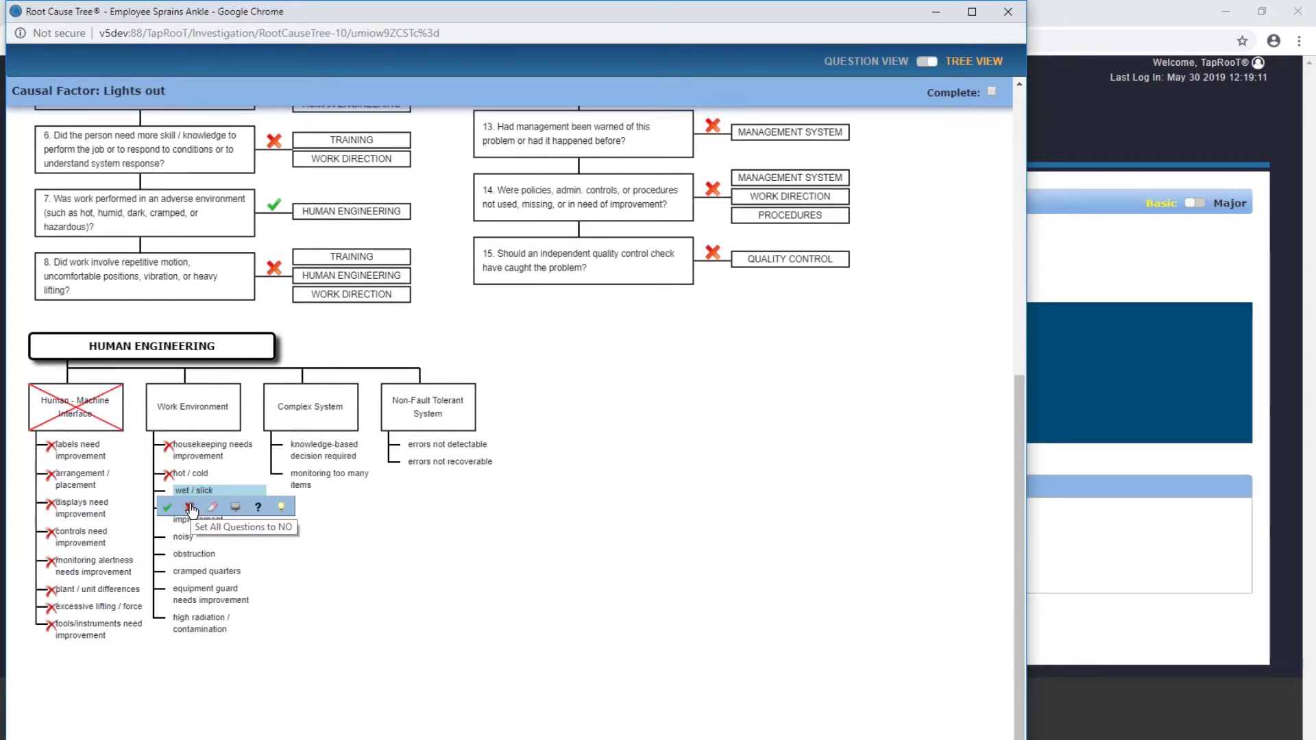
{"action": "left_click", "coordinate": [191, 509]}
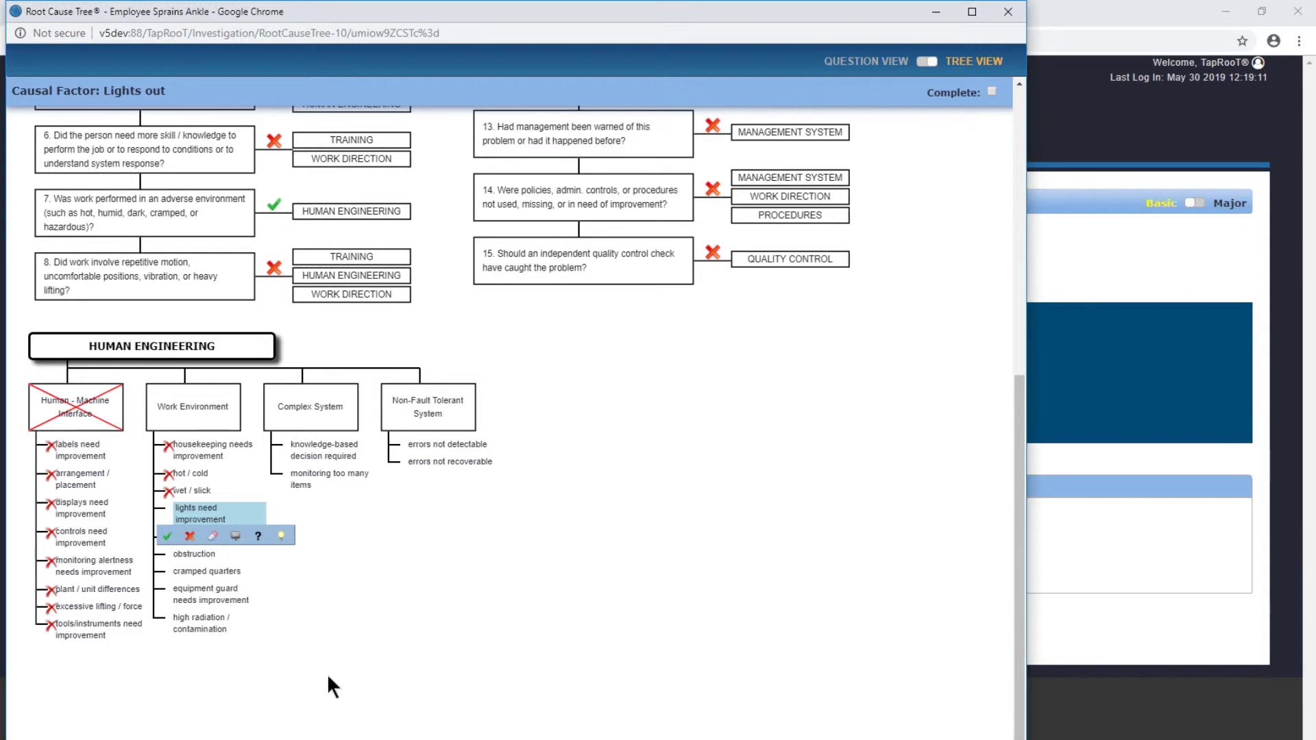
Mark lights need improvement Yes; rule out noisy, obstruction, cramped quarters and equipment guard needs improvement.
{"action": "mouse_move", "coordinate": [224, 579]}
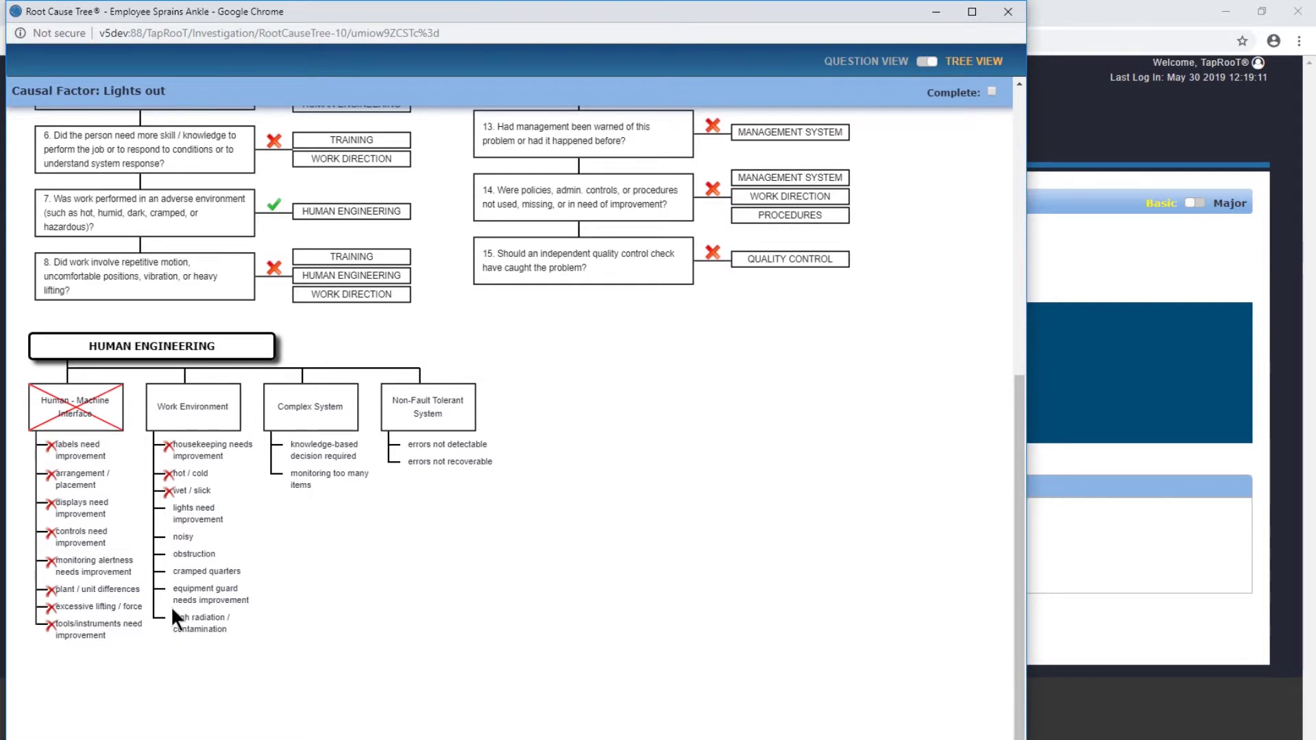
{"action": "mouse_move", "coordinate": [177, 601]}
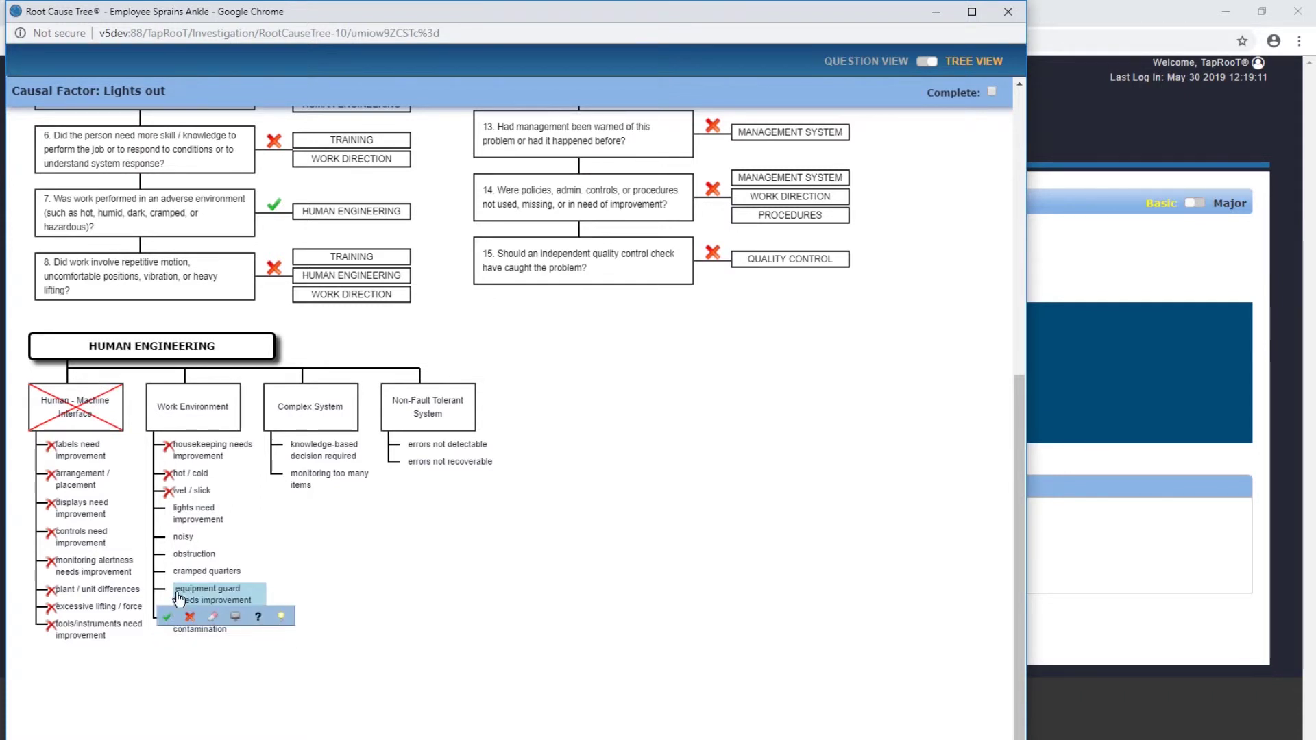
{"action": "mouse_move", "coordinate": [194, 518]}
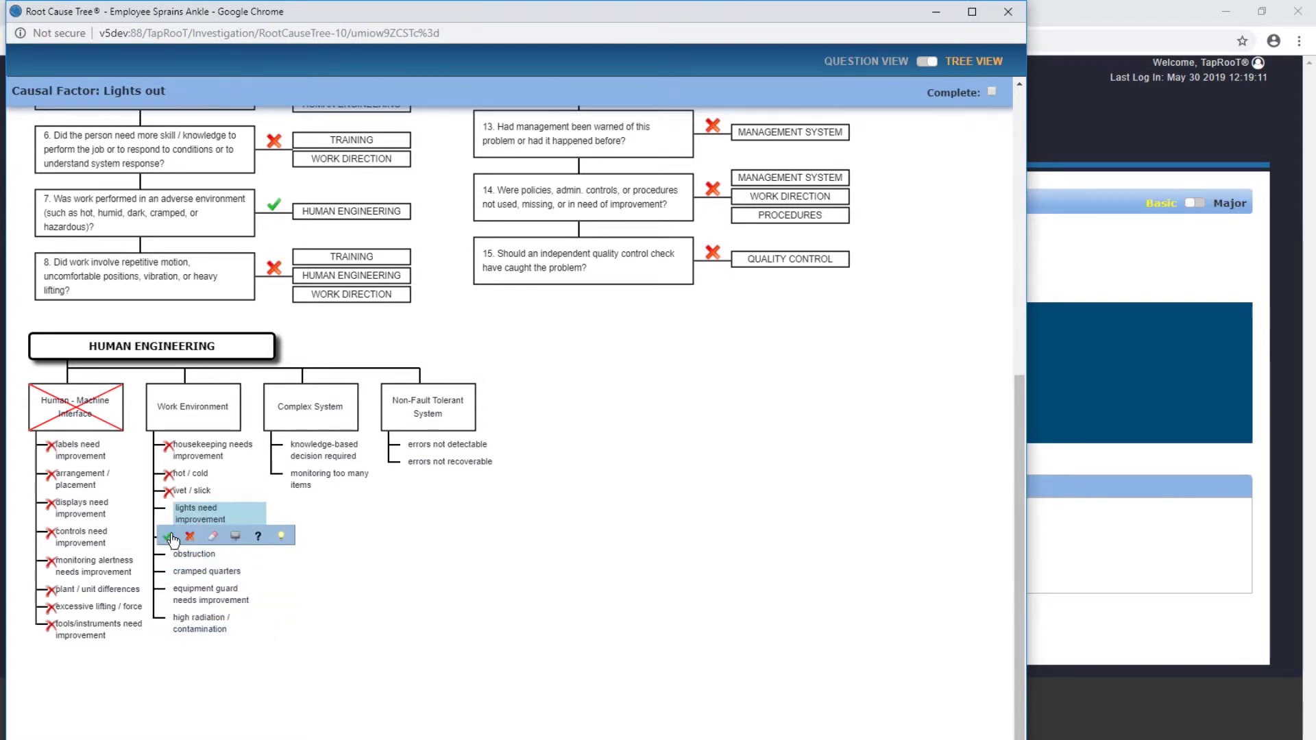
{"action": "left_click", "coordinate": [169, 537]}
{"action": "mouse_move", "coordinate": [198, 550]}
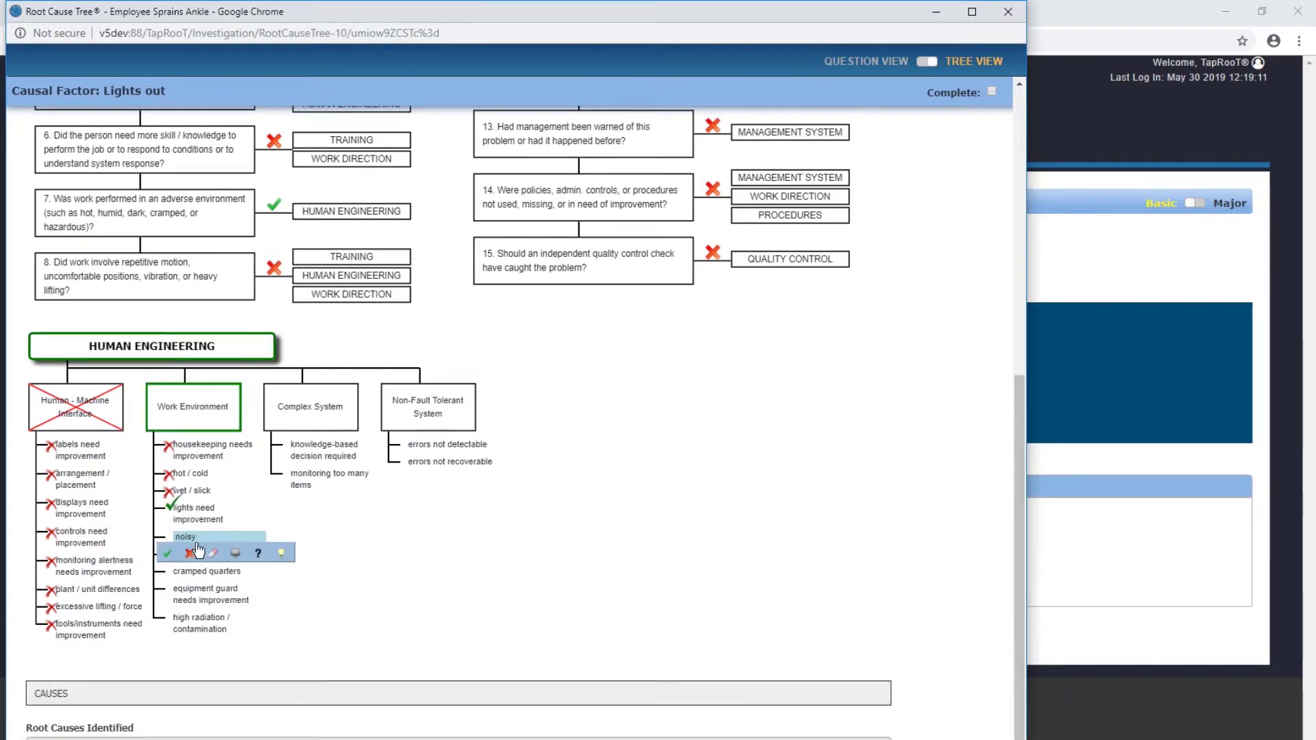
{"action": "left_click", "coordinate": [190, 554]}
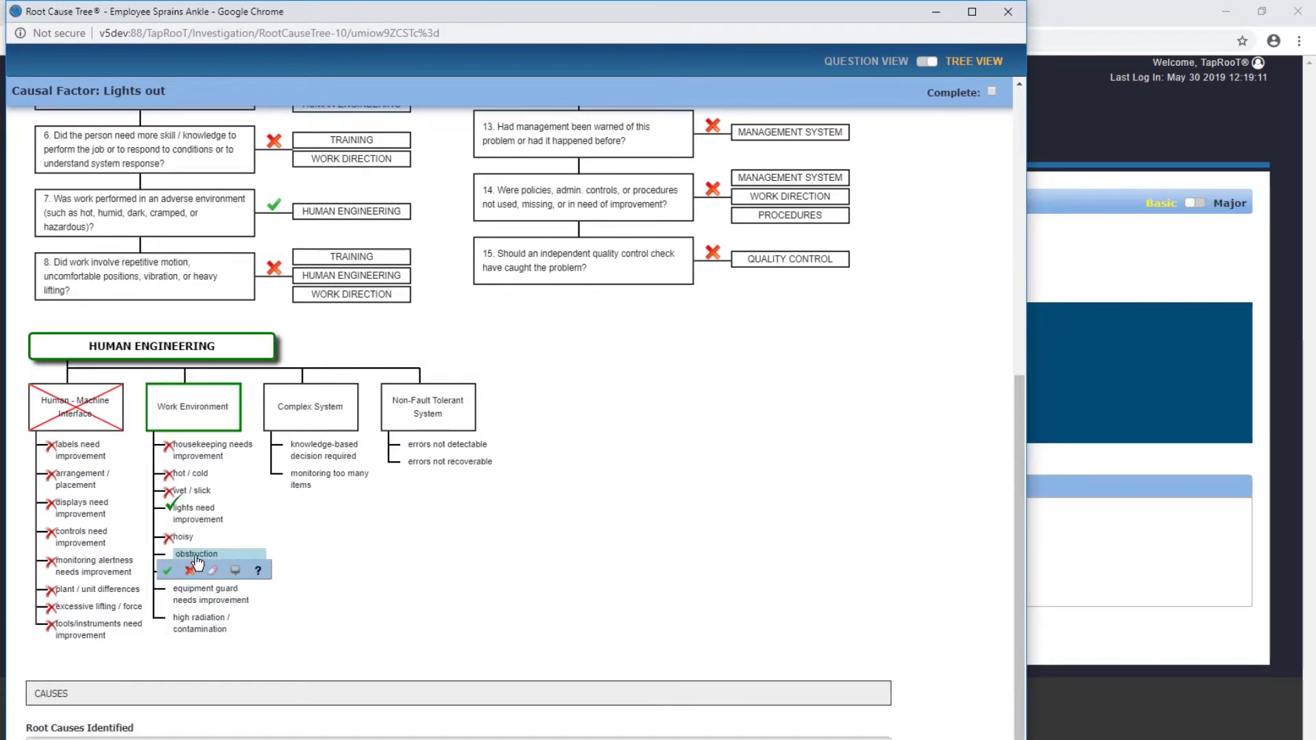
{"action": "left_click", "coordinate": [190, 571]}
{"action": "mouse_move", "coordinate": [197, 580]}
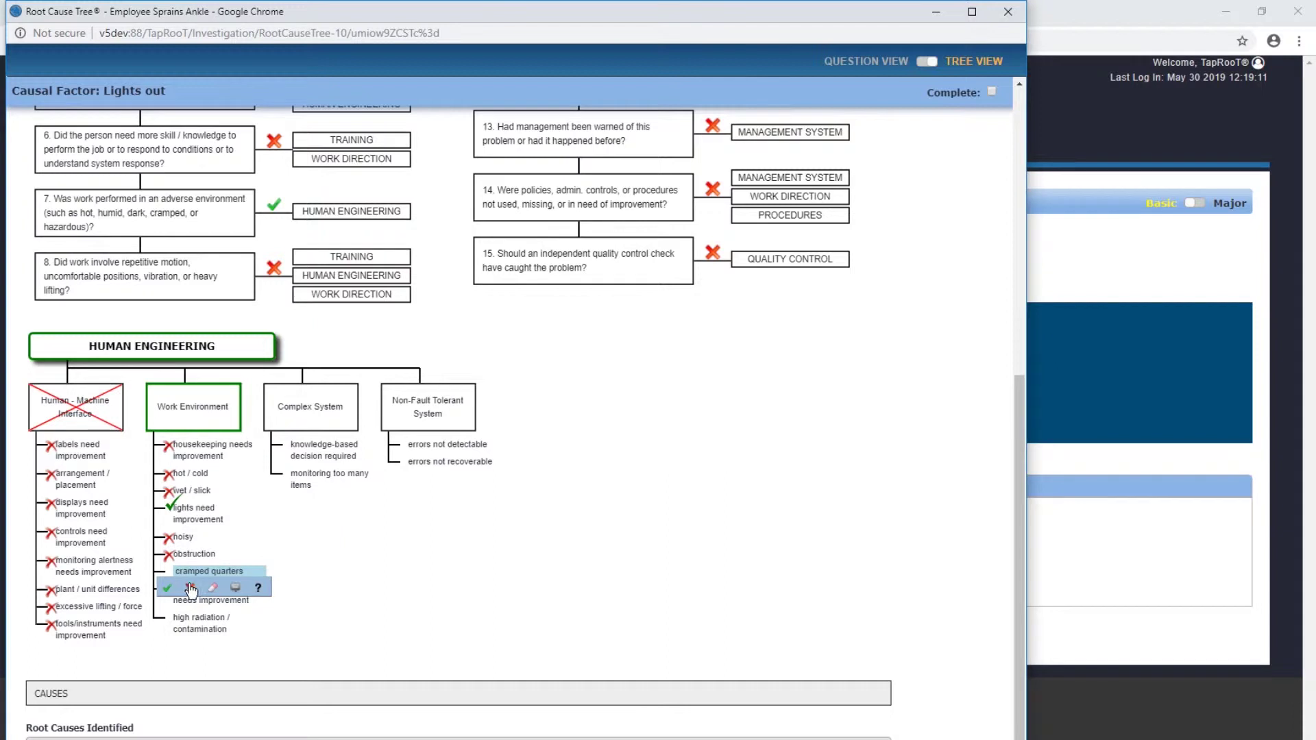
{"action": "left_click", "coordinate": [190, 588]}
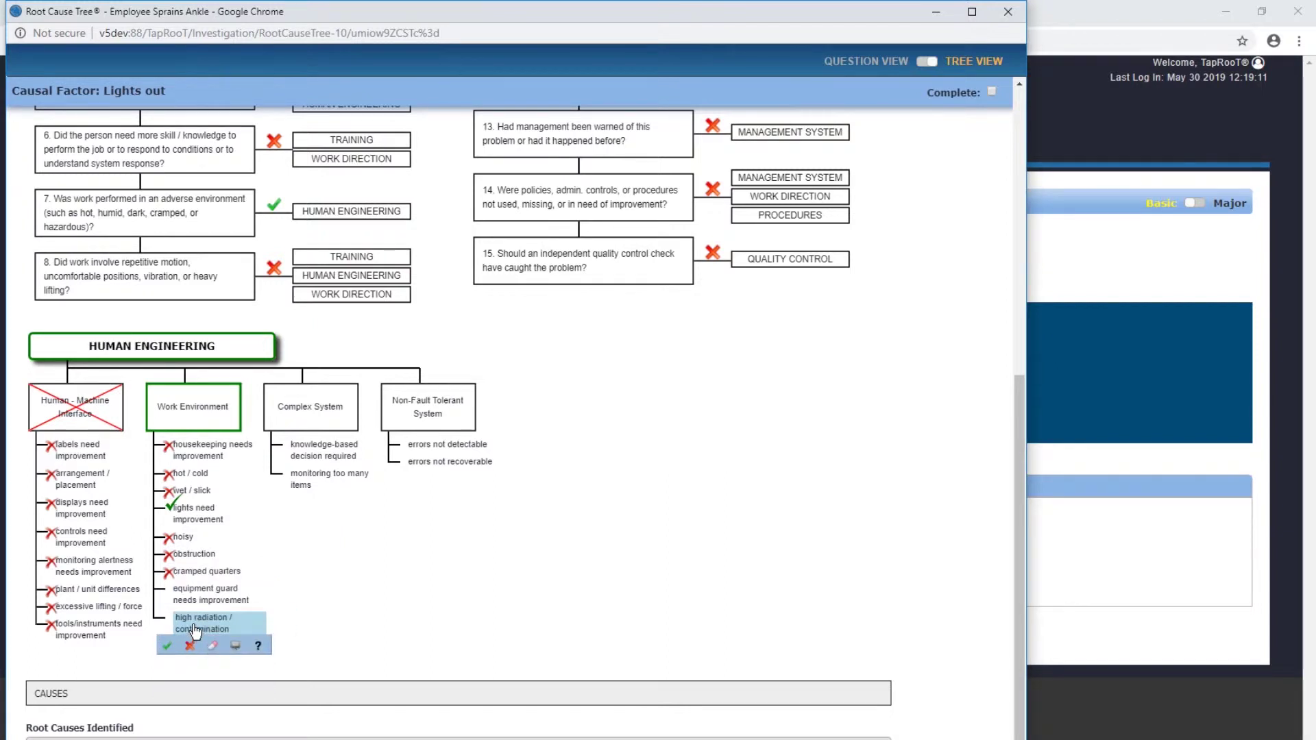
{"action": "left_click", "coordinate": [190, 645]}
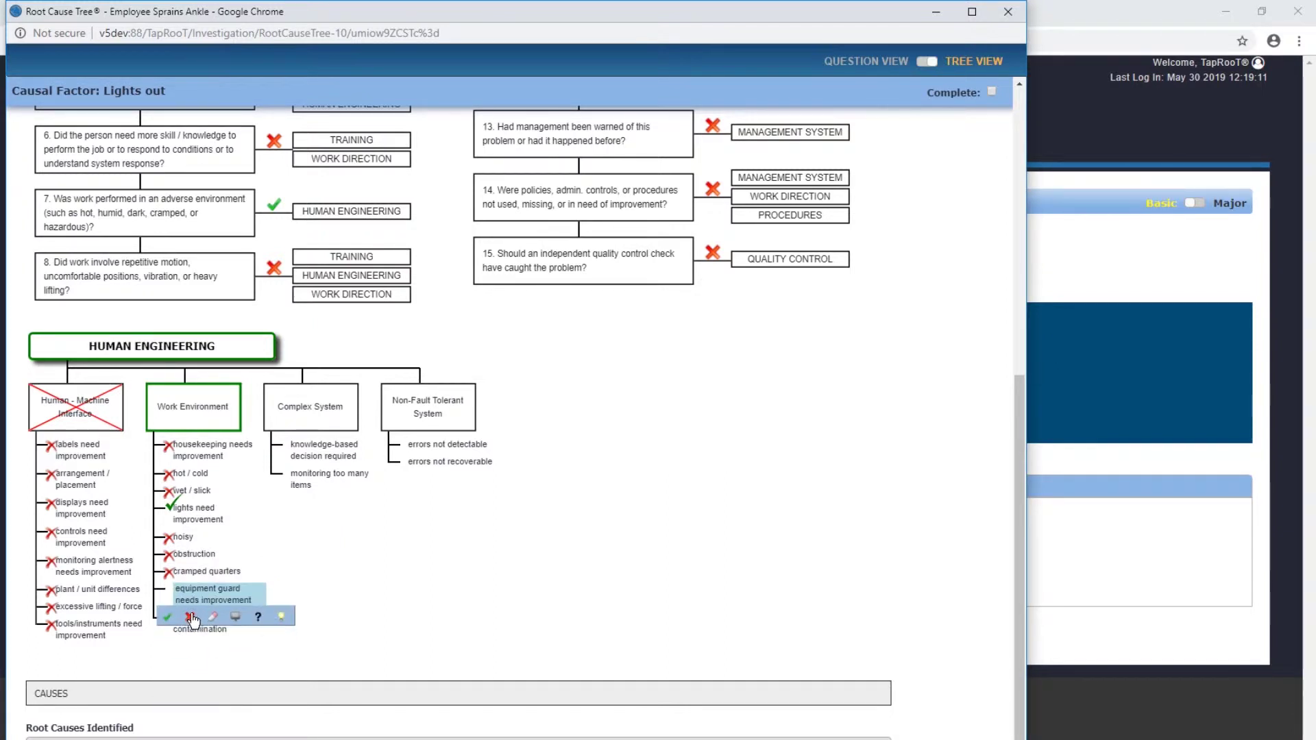
{"action": "left_click", "coordinate": [191, 618]}
{"action": "scroll", "coordinate": [371, 588], "scroll_direction": "up", "scroll_amount": 7}
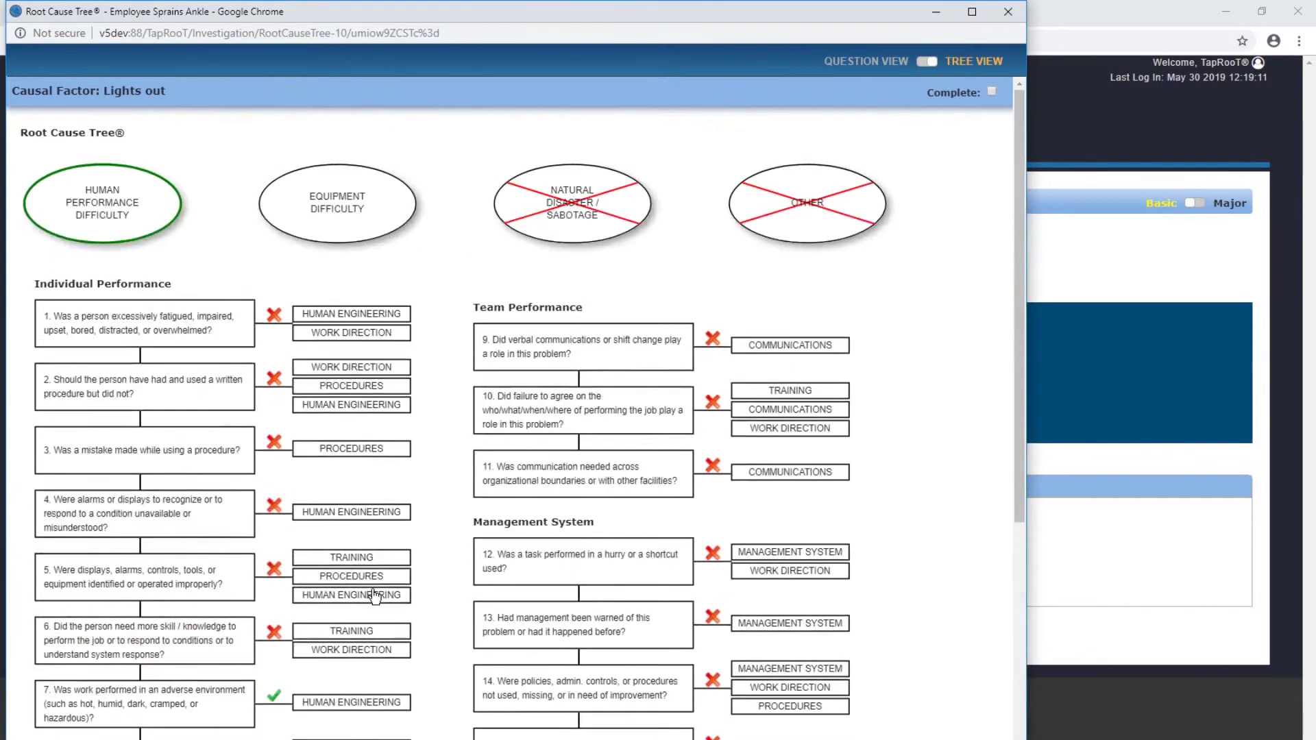
{"action": "mouse_move", "coordinate": [374, 593]}
{"action": "scroll", "coordinate": [374, 588], "scroll_direction": "down", "scroll_amount": 7}
{"action": "scroll", "coordinate": [385, 577], "scroll_direction": "up", "scroll_amount": 7}
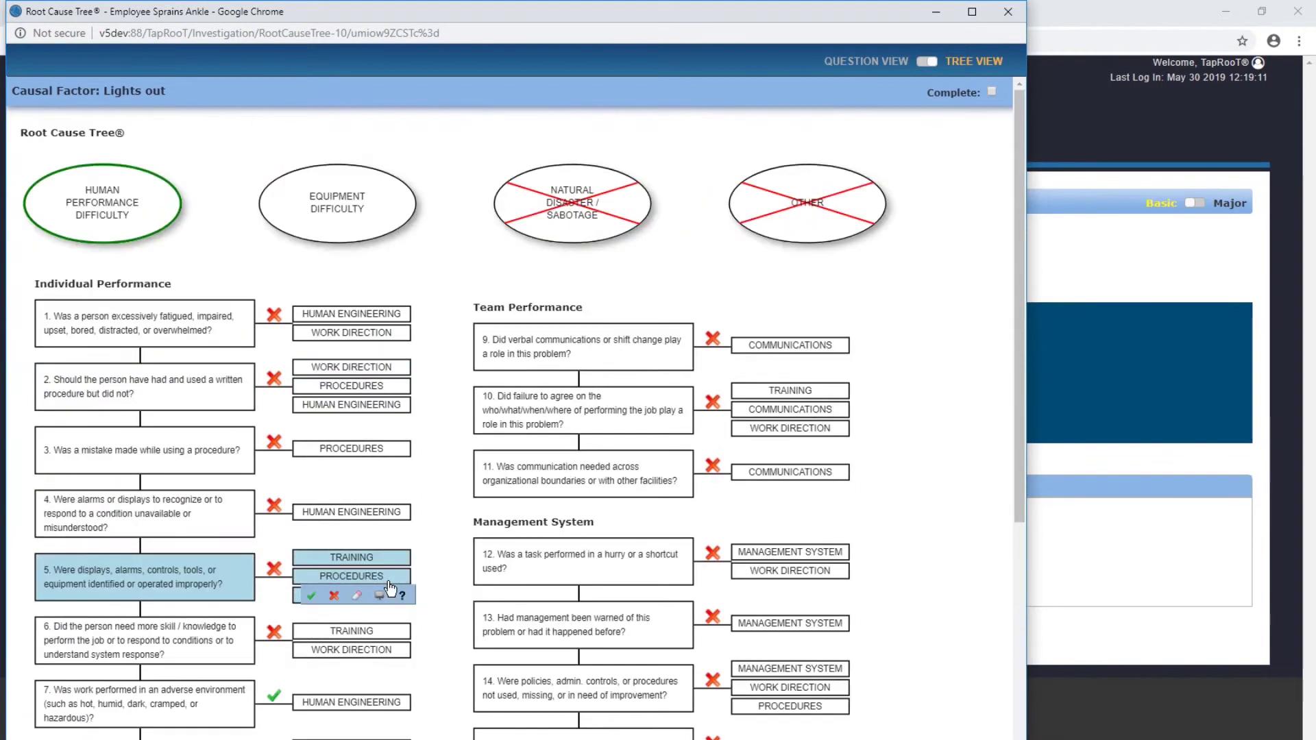
{"action": "mouse_move", "coordinate": [112, 203]}
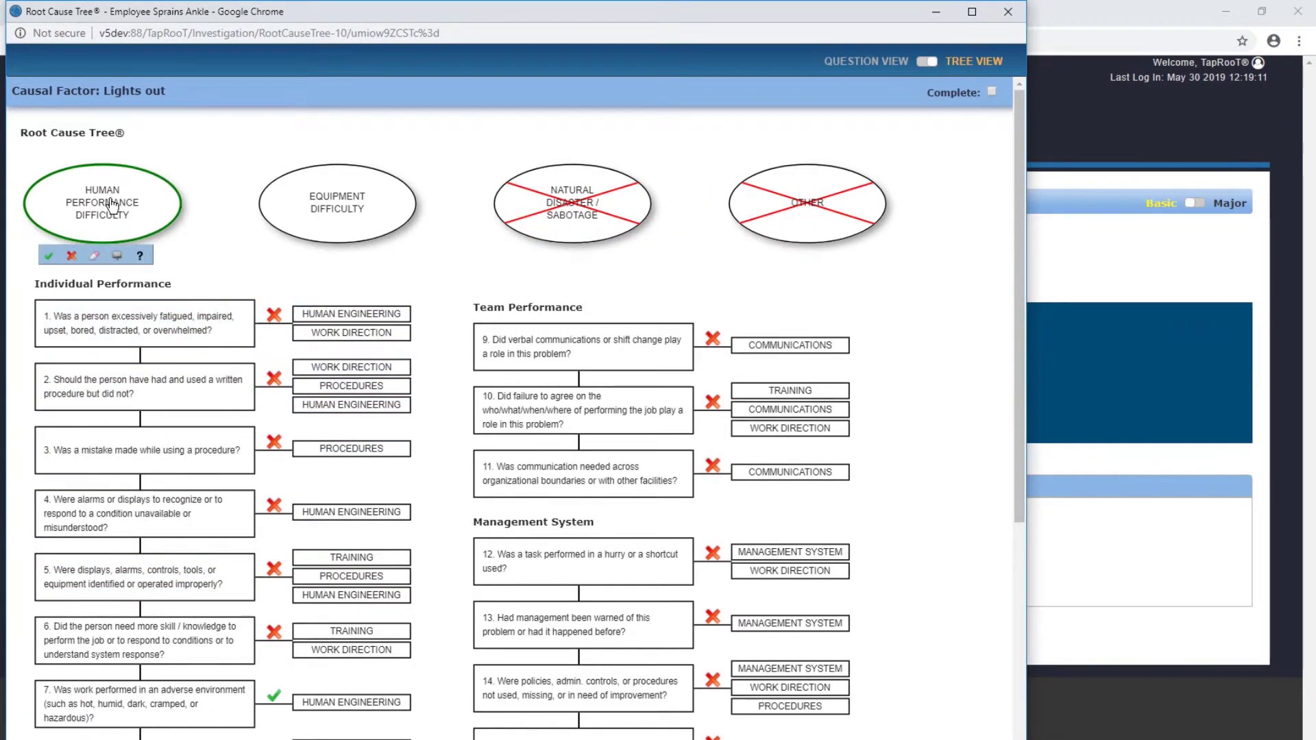
{"action": "scroll", "coordinate": [221, 481], "scroll_direction": "down", "scroll_amount": 7}
{"action": "mouse_move", "coordinate": [229, 519]}
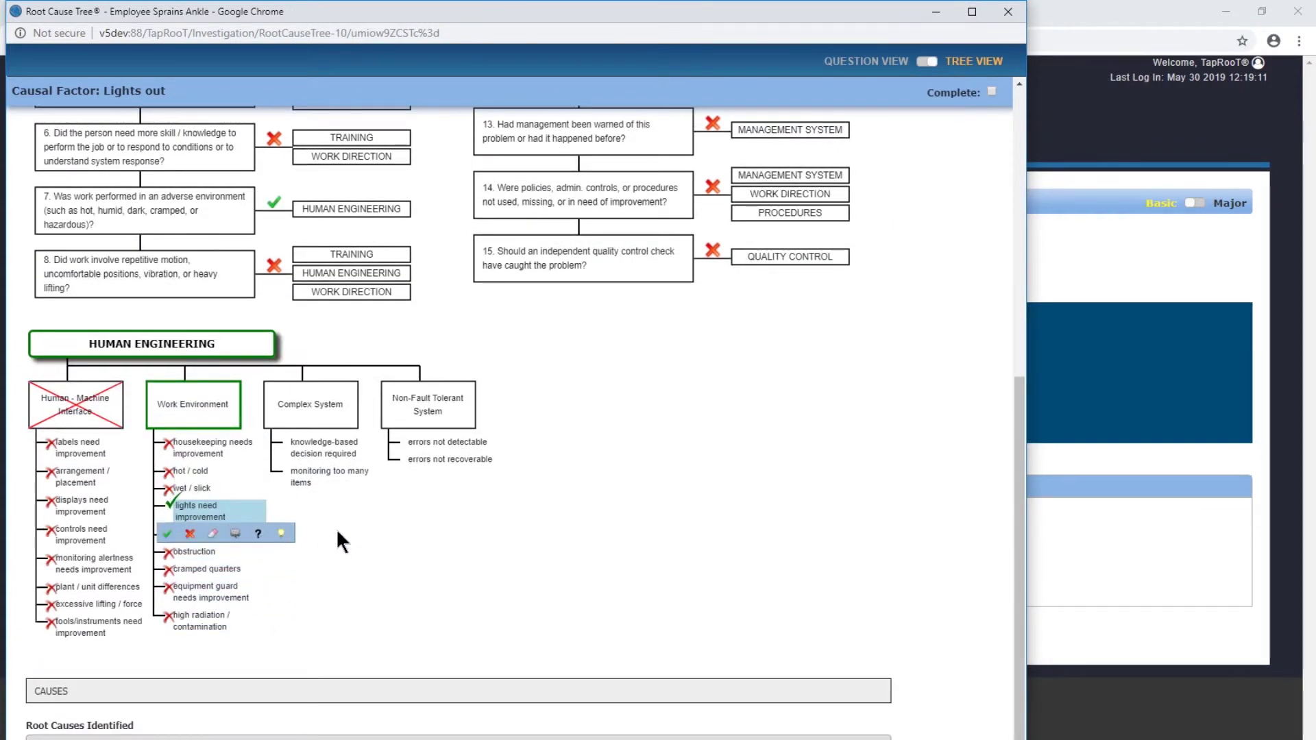
{"action": "scroll", "coordinate": [339, 535], "scroll_direction": "up", "scroll_amount": 7}
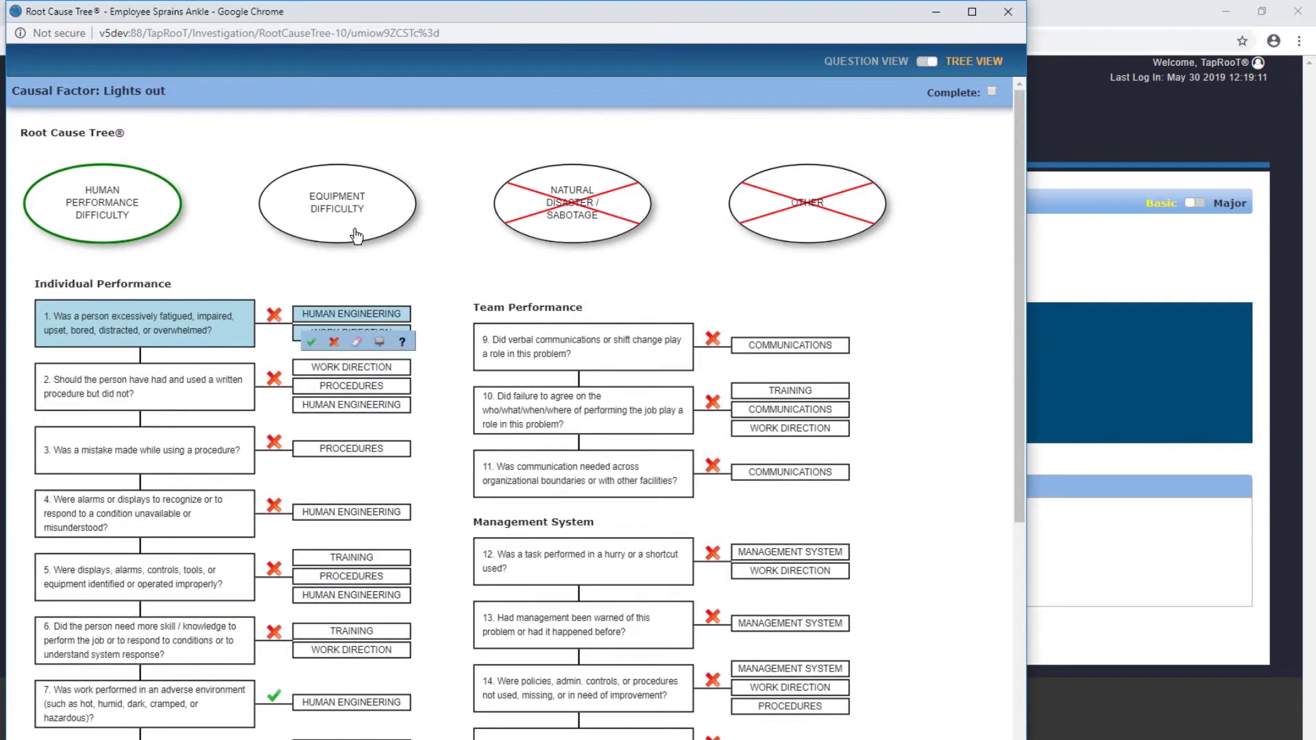
{"action": "mouse_move", "coordinate": [355, 209]}
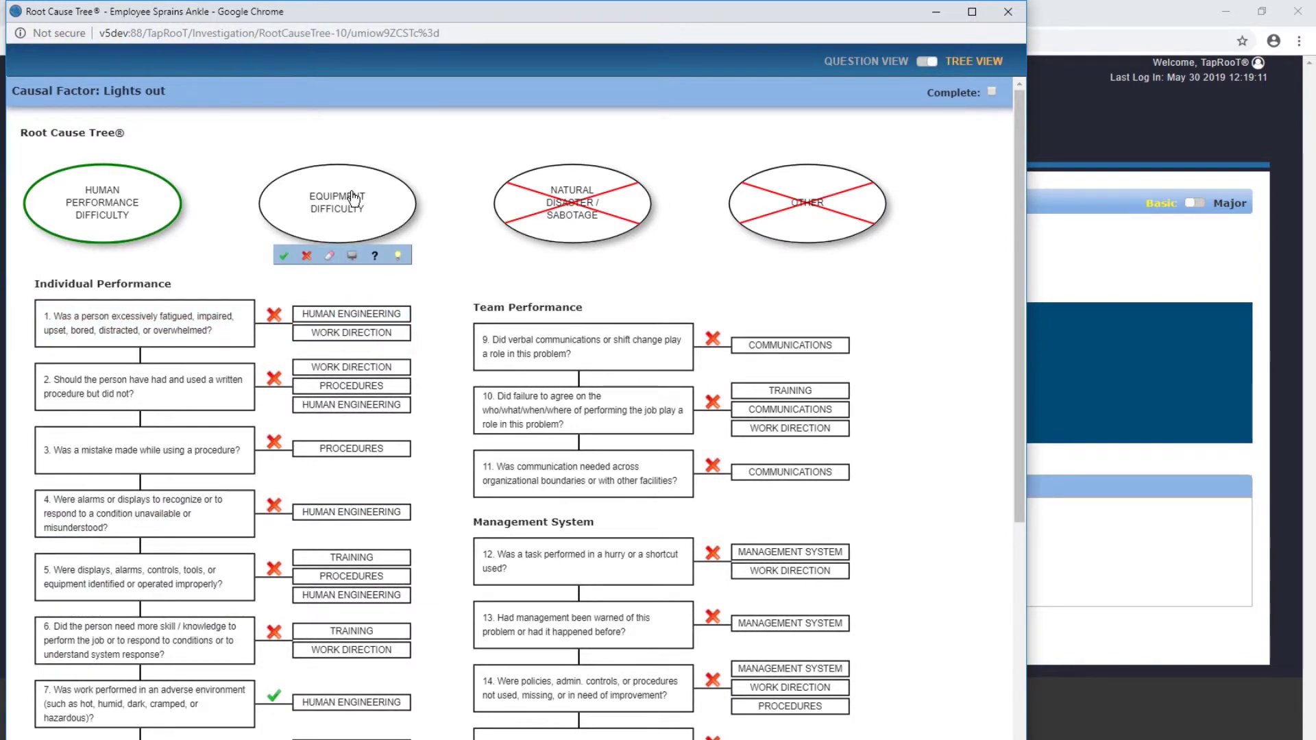
{"action": "left_click", "coordinate": [284, 256]}
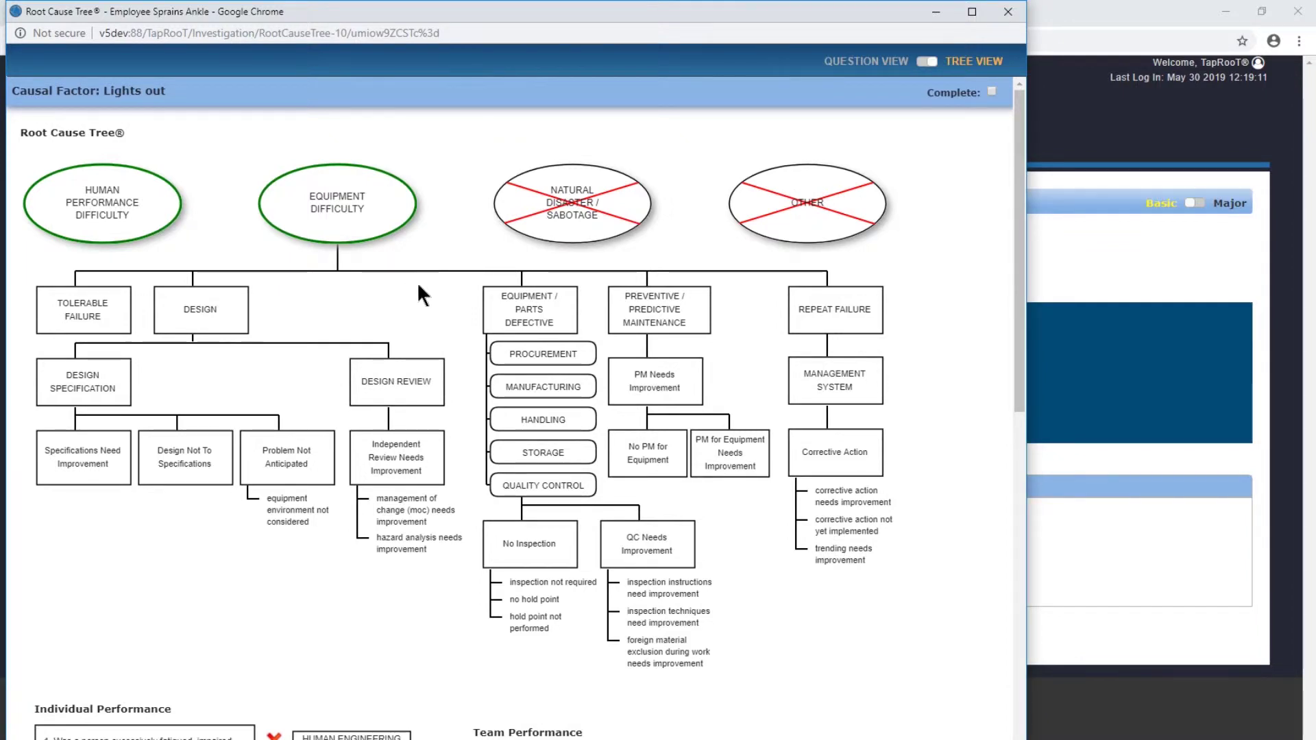
Rule out the Equipment / Parts Defective branch, from procurement through the inspection items.
{"action": "mouse_move", "coordinate": [529, 317]}
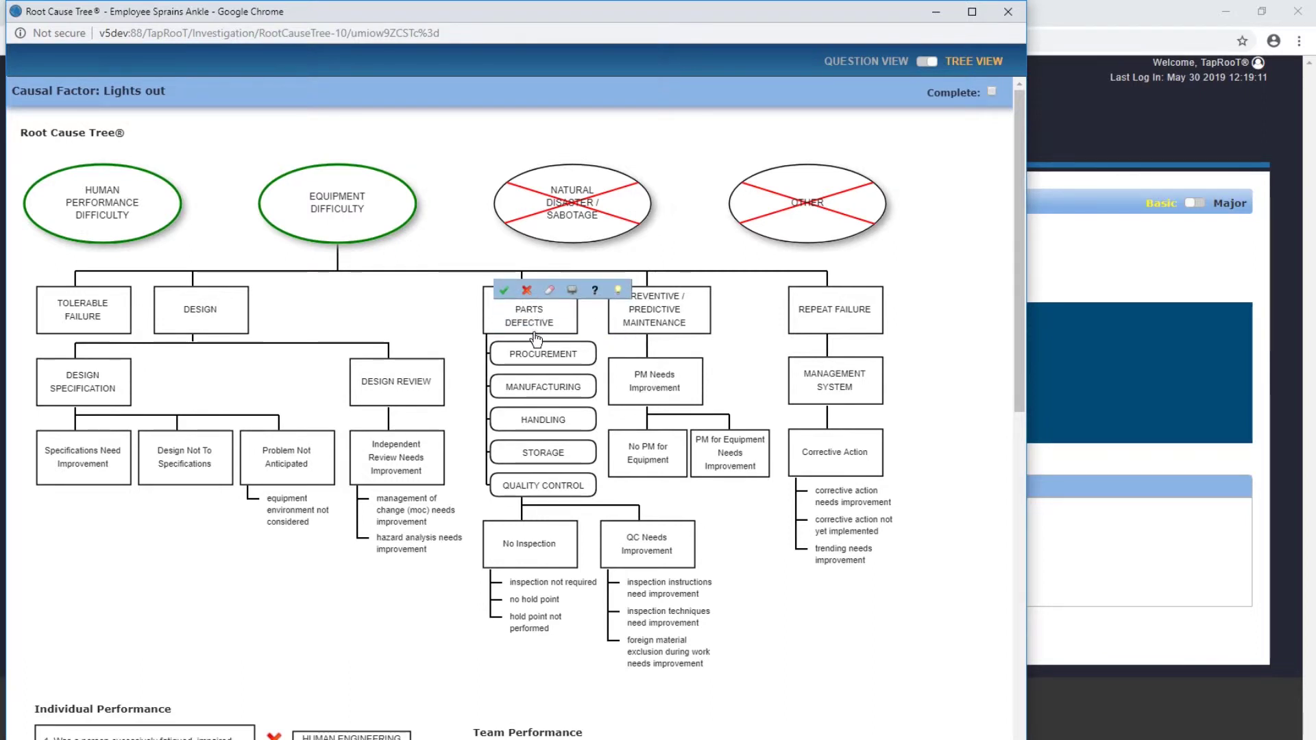
{"action": "mouse_move", "coordinate": [525, 347]}
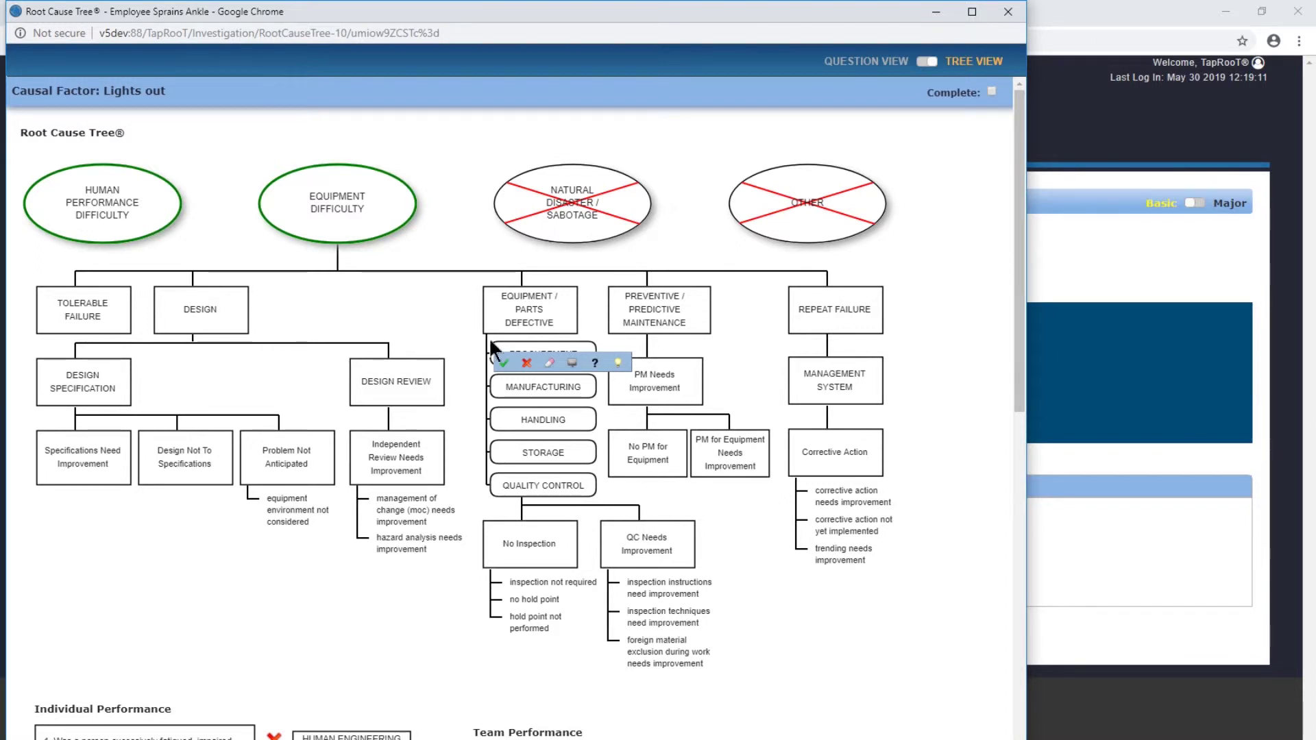
{"action": "mouse_move", "coordinate": [697, 295]}
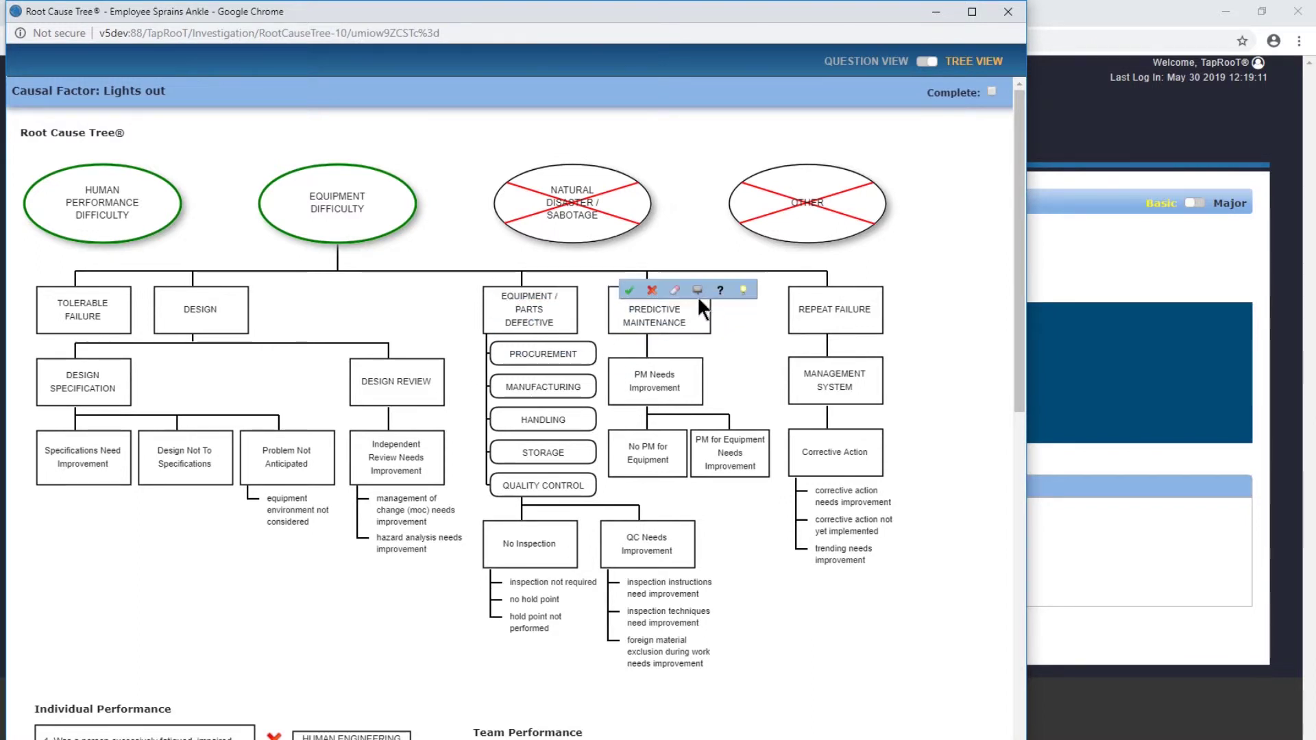
{"action": "mouse_move", "coordinate": [692, 370]}
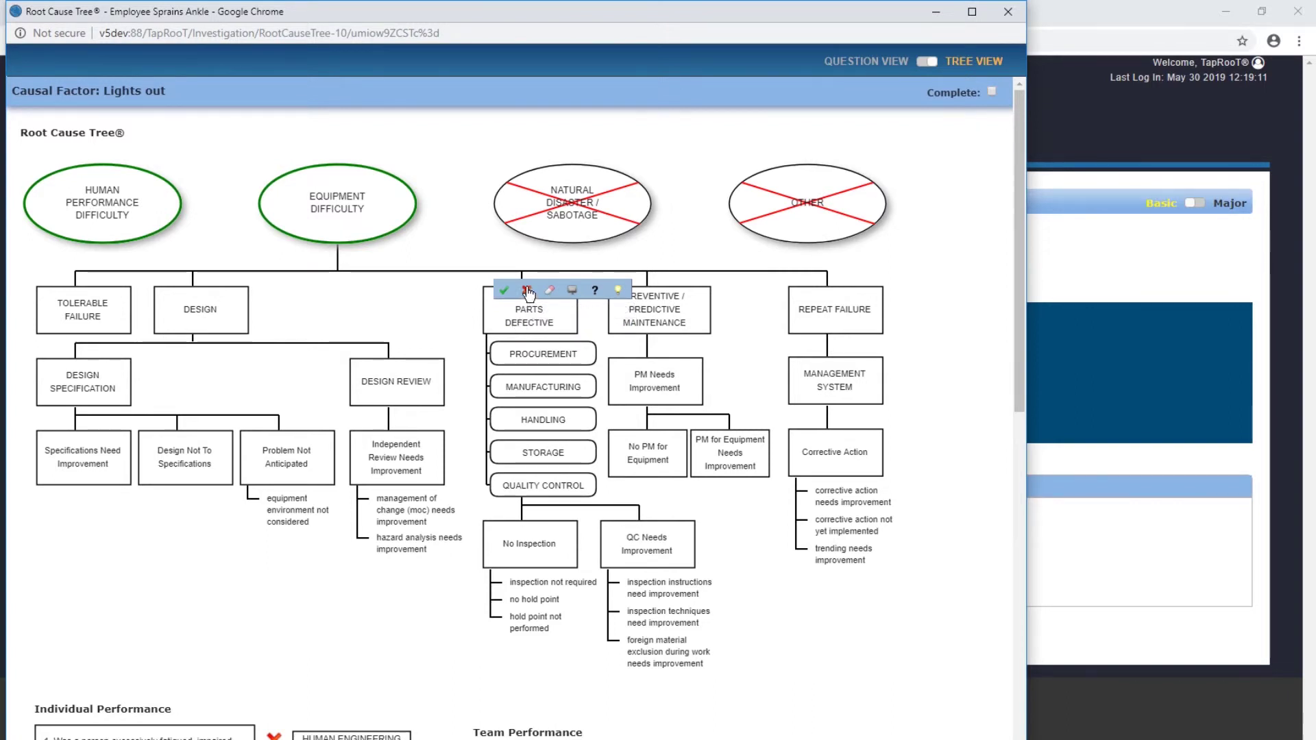
{"action": "left_click", "coordinate": [528, 293]}
Rule out the Repeat Failure branch under Equipment Difficulty.
{"action": "mouse_move", "coordinate": [621, 318]}
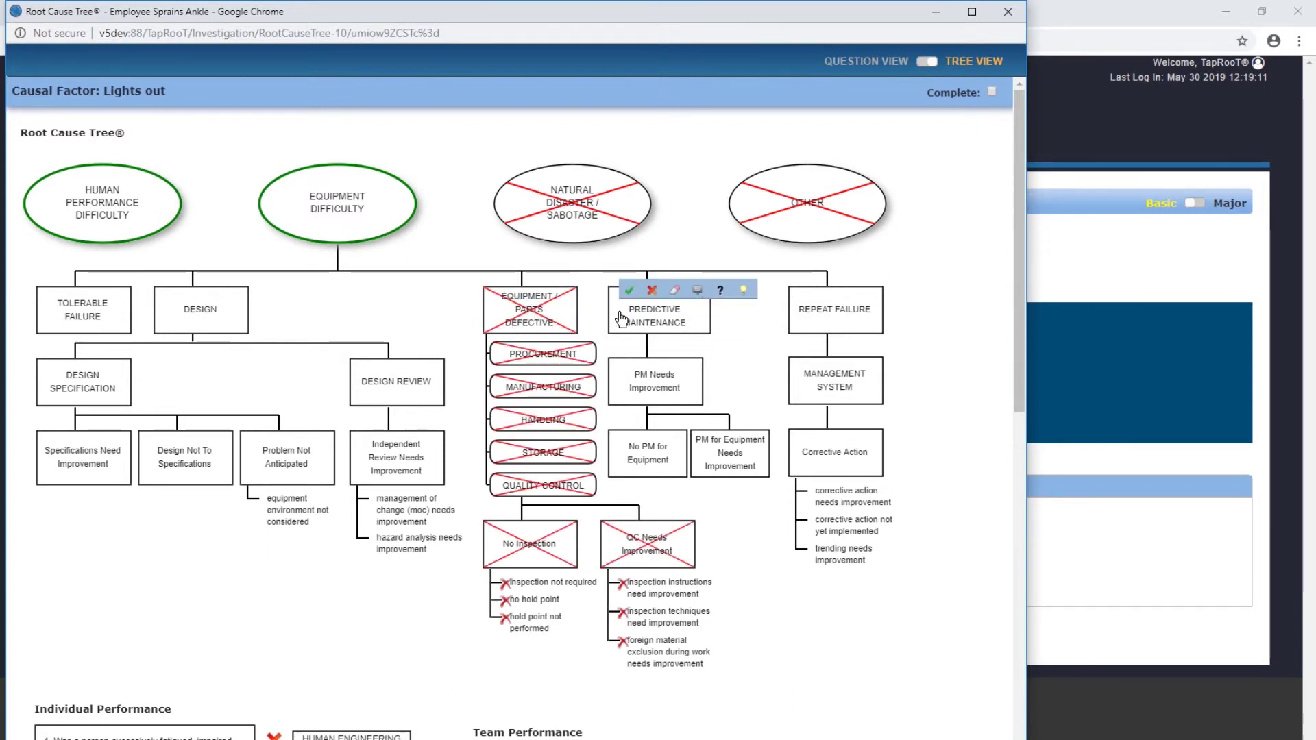
{"action": "mouse_move", "coordinate": [821, 324]}
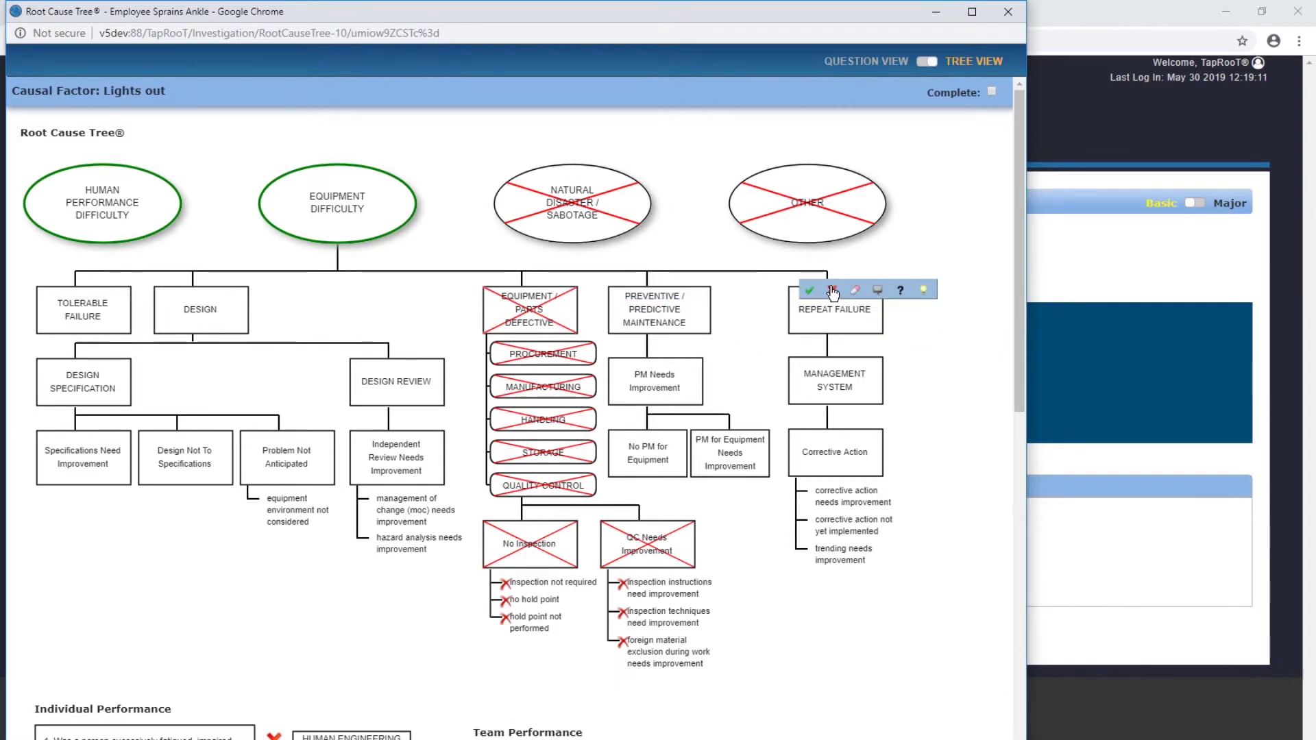
{"action": "left_click", "coordinate": [833, 292]}
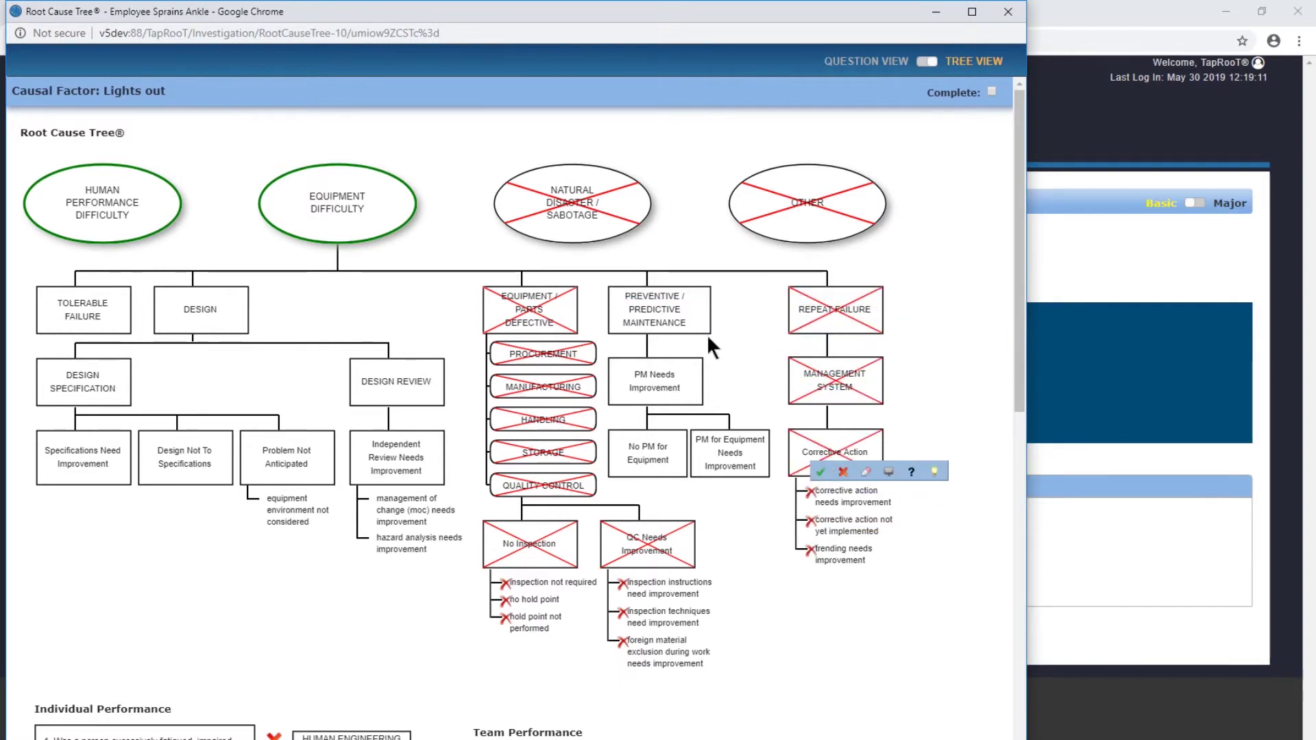
Accept Preventive/Predictive Maintenance and mark No PM for Equipment as a root cause.
{"action": "mouse_move", "coordinate": [635, 302]}
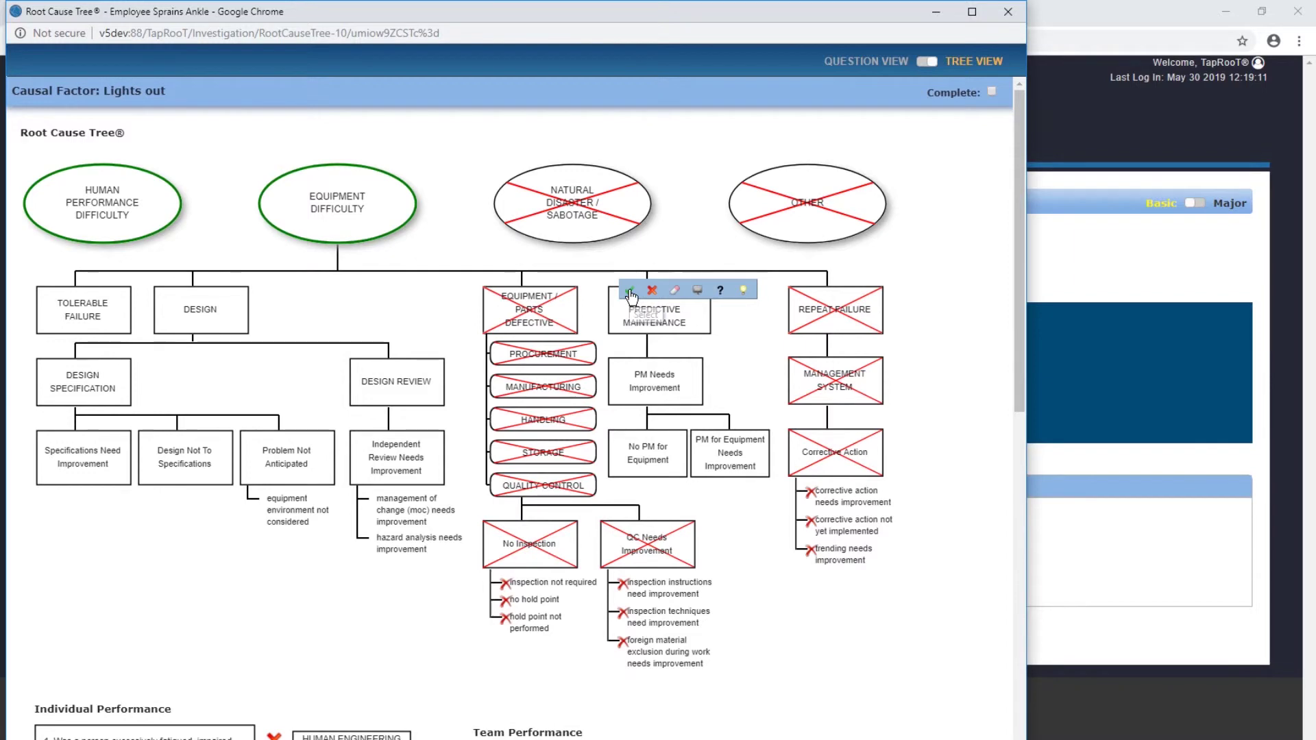
{"action": "left_click", "coordinate": [630, 291]}
{"action": "mouse_move", "coordinate": [741, 372]}
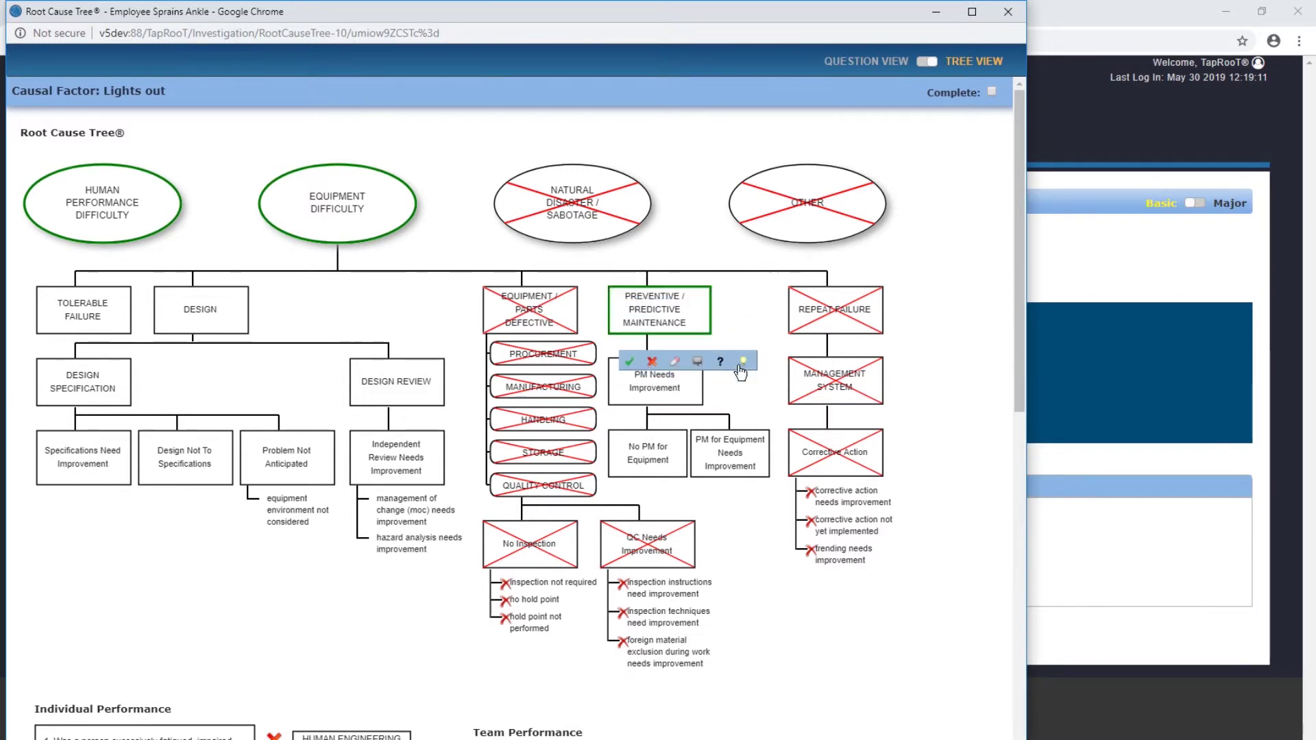
{"action": "mouse_move", "coordinate": [729, 456]}
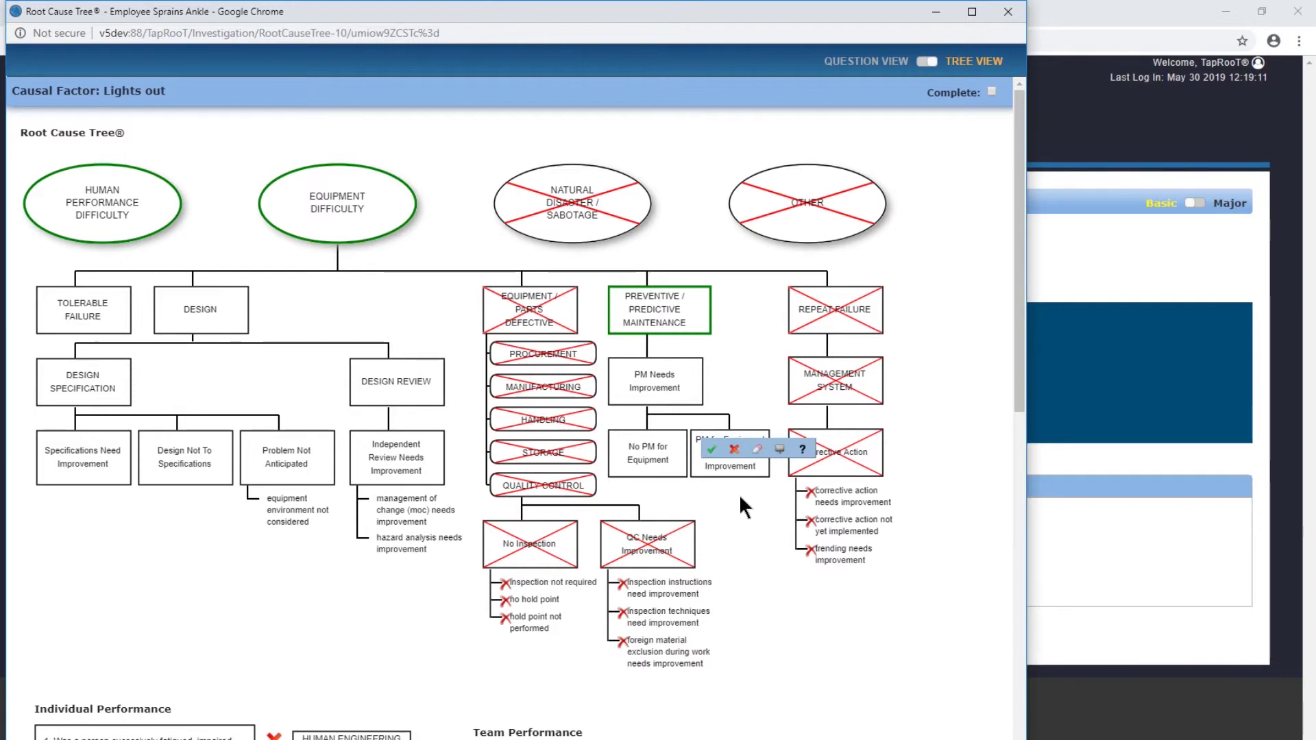
{"action": "mouse_move", "coordinate": [640, 450]}
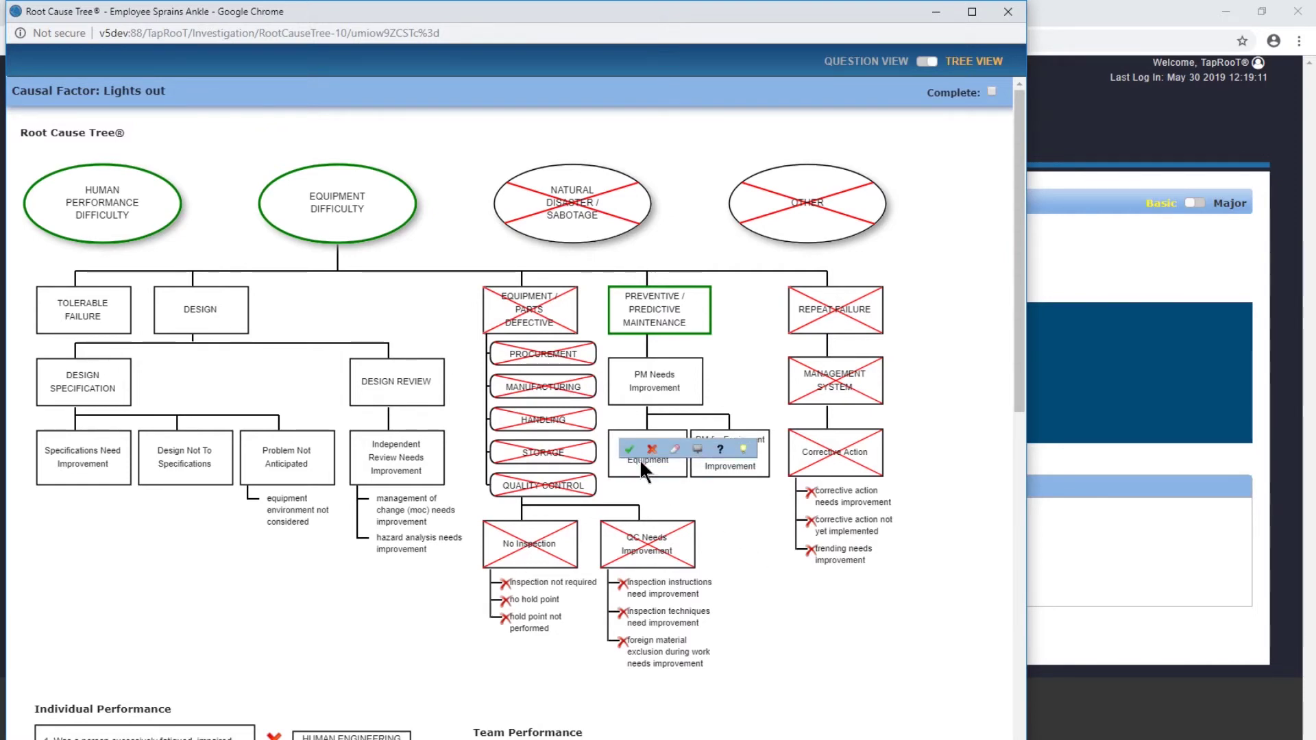
{"action": "left_click", "coordinate": [630, 449]}
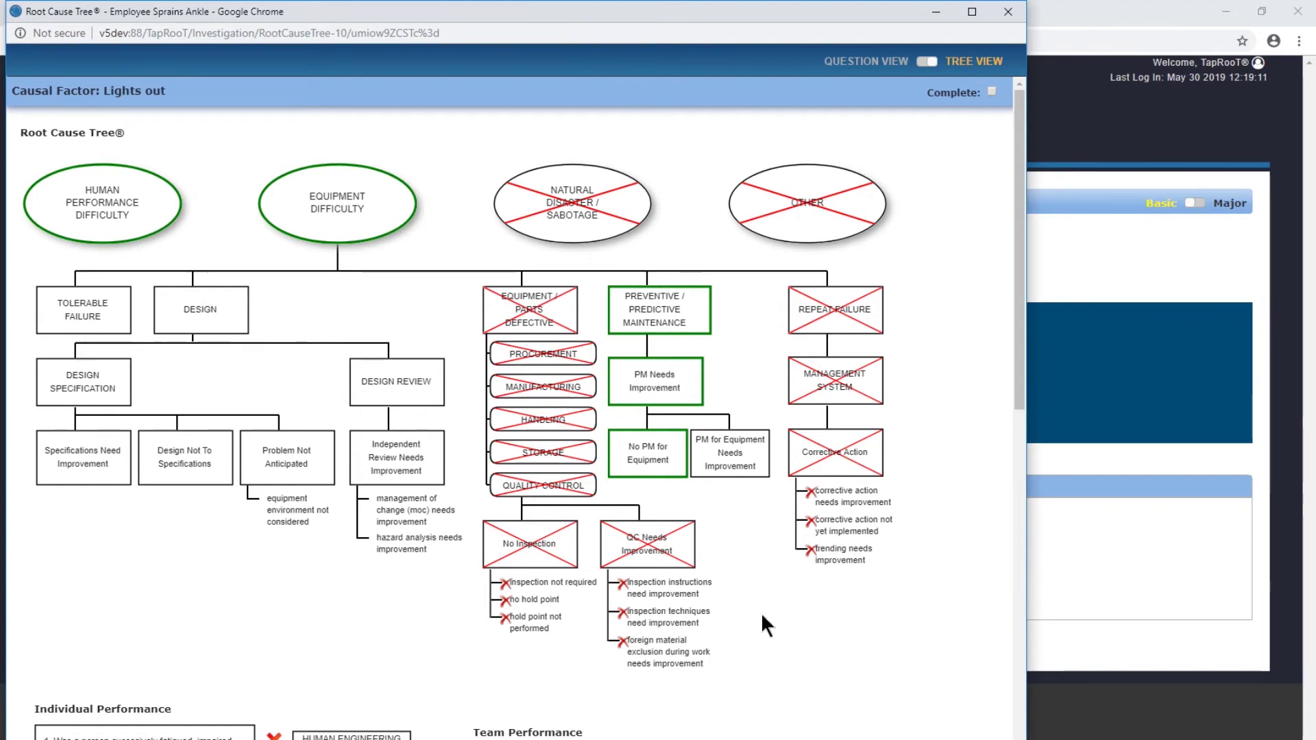
{"action": "scroll", "coordinate": [778, 574], "scroll_direction": "down", "scroll_amount": 8}
{"action": "scroll", "coordinate": [778, 575], "scroll_direction": "up", "scroll_amount": 8}
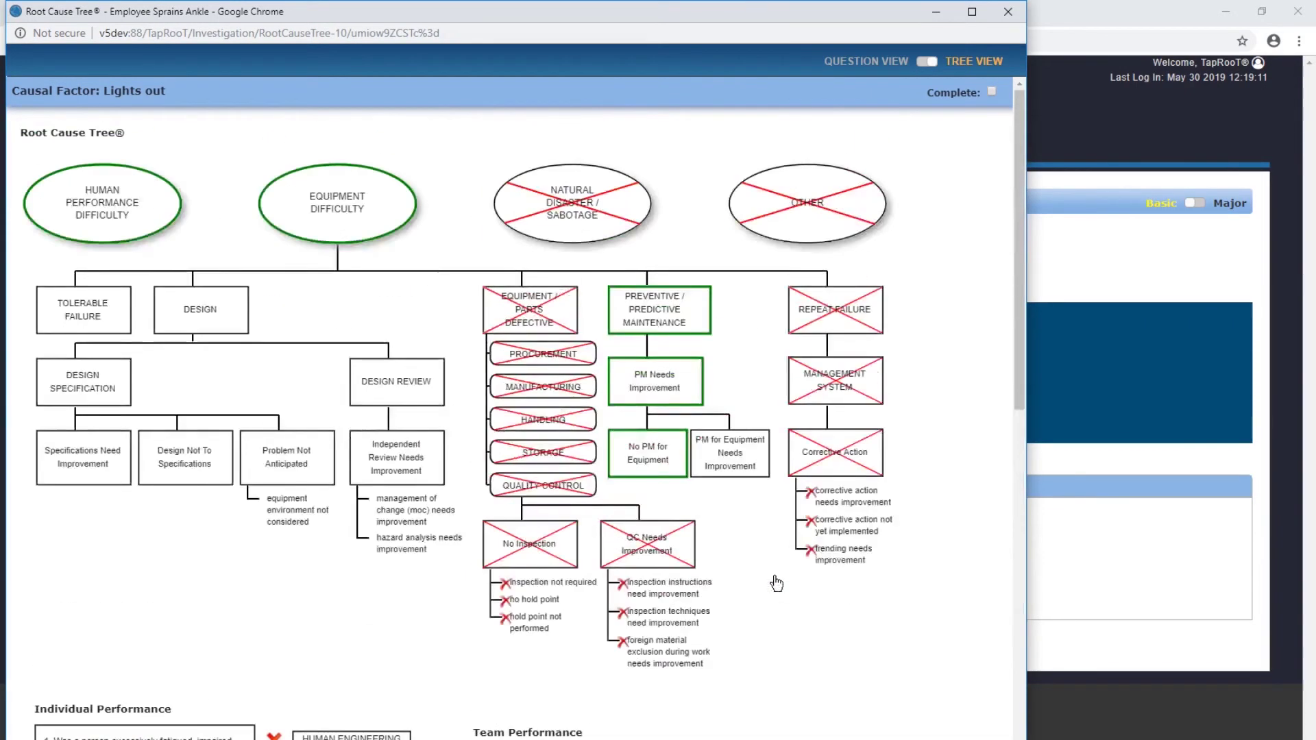
{"action": "scroll", "coordinate": [775, 582], "scroll_direction": "down", "scroll_amount": 4}
{"action": "scroll", "coordinate": [759, 527], "scroll_direction": "up", "scroll_amount": 1}
{"action": "scroll", "coordinate": [758, 521], "scroll_direction": "down", "scroll_amount": 2}
{"action": "scroll", "coordinate": [754, 498], "scroll_direction": "down", "scroll_amount": 1}
{"action": "scroll", "coordinate": [753, 498], "scroll_direction": "up", "scroll_amount": 6}
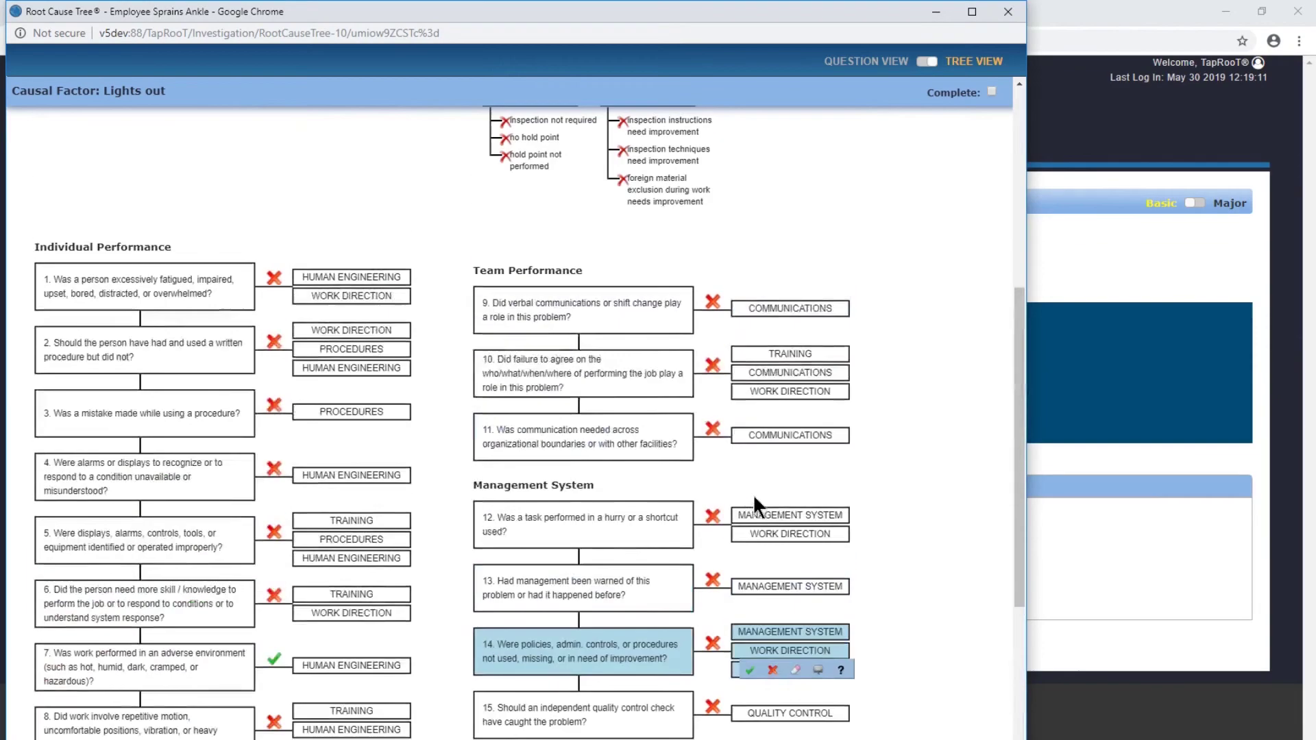
{"action": "scroll", "coordinate": [753, 497], "scroll_direction": "down", "scroll_amount": 3}
{"action": "scroll", "coordinate": [753, 496], "scroll_direction": "down", "scroll_amount": 3}
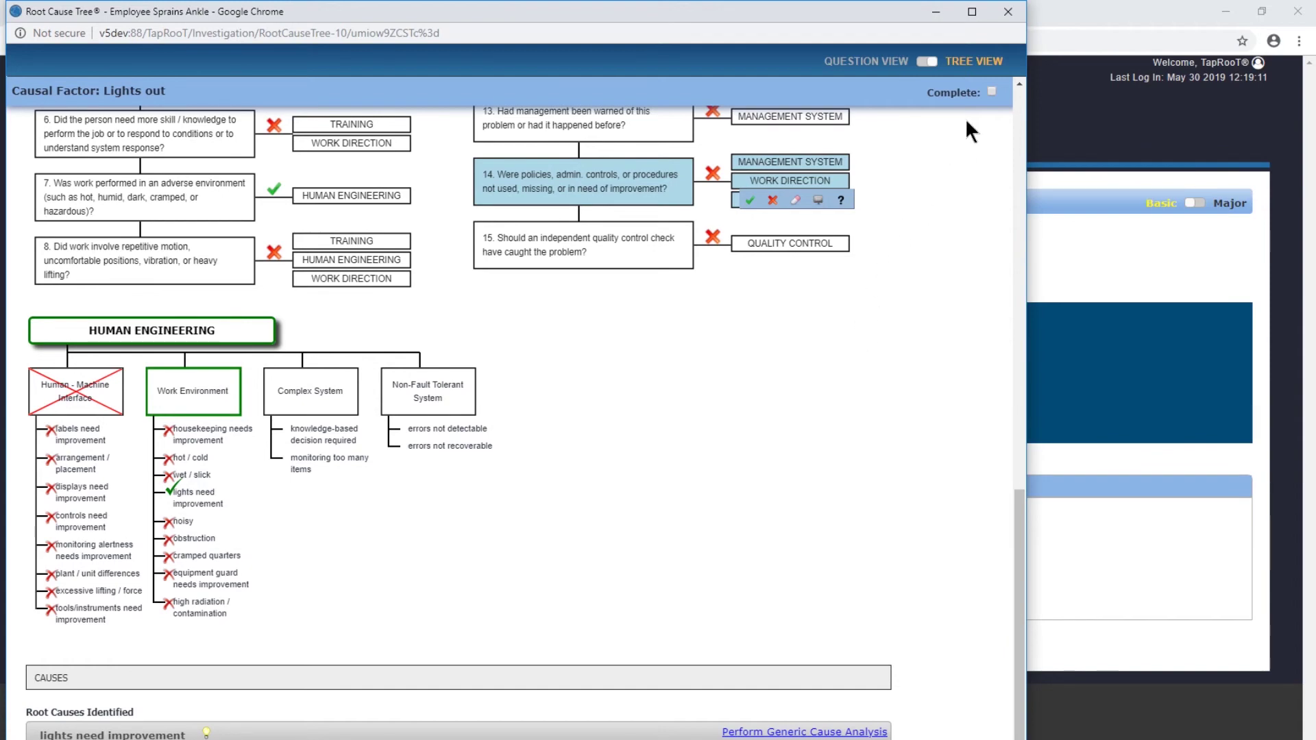
Close the Root Cause Tree to see 'lights need improvement' and 'No PM for Equipment' listed under Lights out.
{"action": "left_click", "coordinate": [1007, 15]}
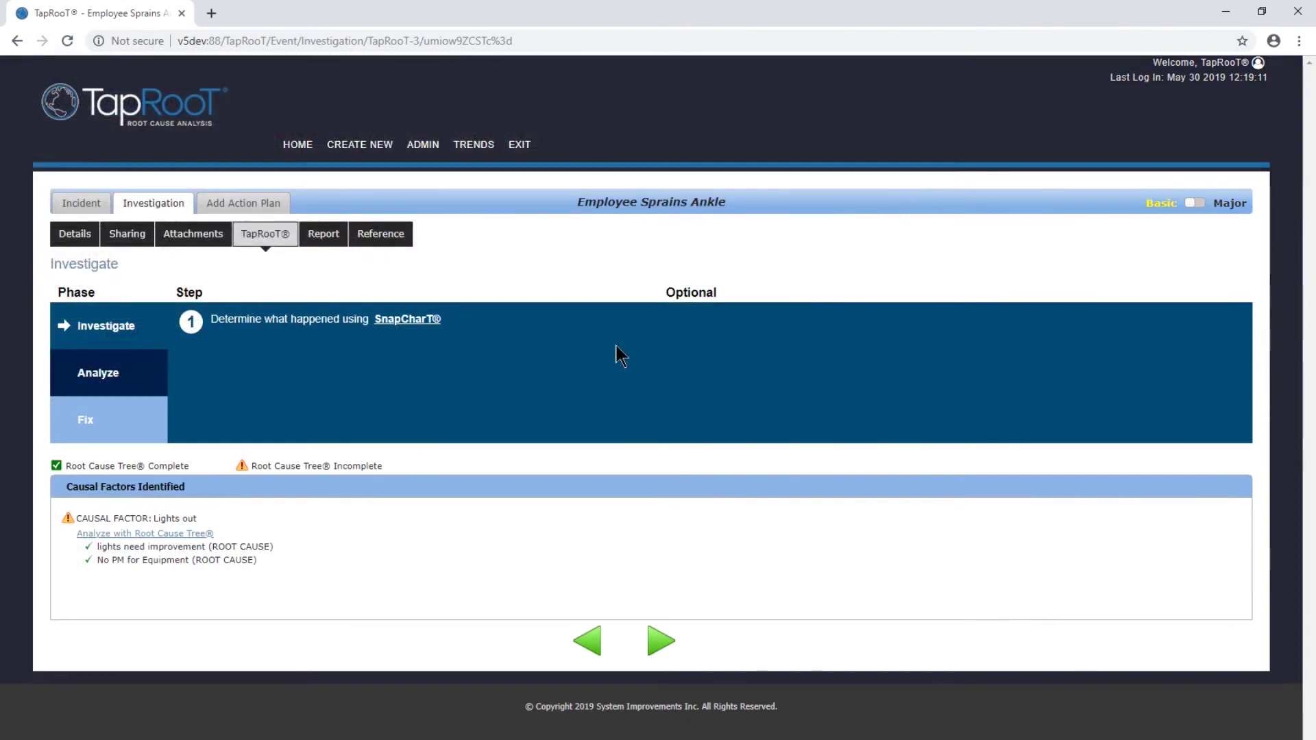